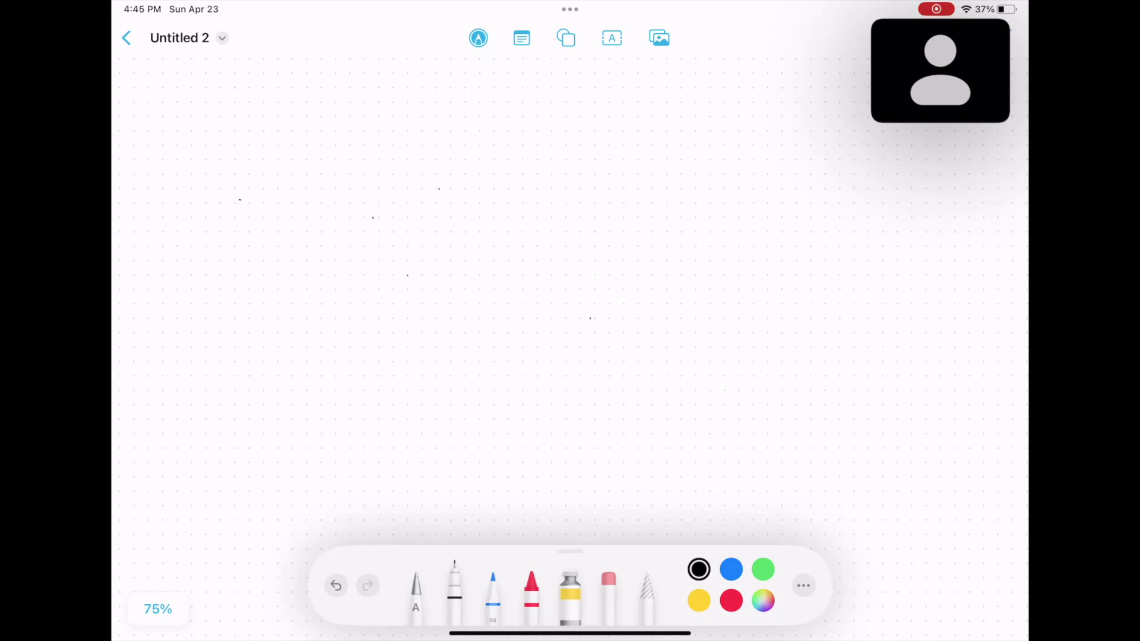
Step: Handwrite the lines "a=10", "b=20" and "x=?" one under another near the canvas's upper-left corner
mouse_move(187, 80)
left_mouse_down()
mouse_move(189, 96)
mouse_move(244, 78)
mouse_move(220, 90)
mouse_move(221, 81)
mouse_move(179, 126)
mouse_move(206, 118)
left_mouse_up()
left_click_drag(198, 124, 231, 123)
left_click_drag(241, 110, 240, 112)
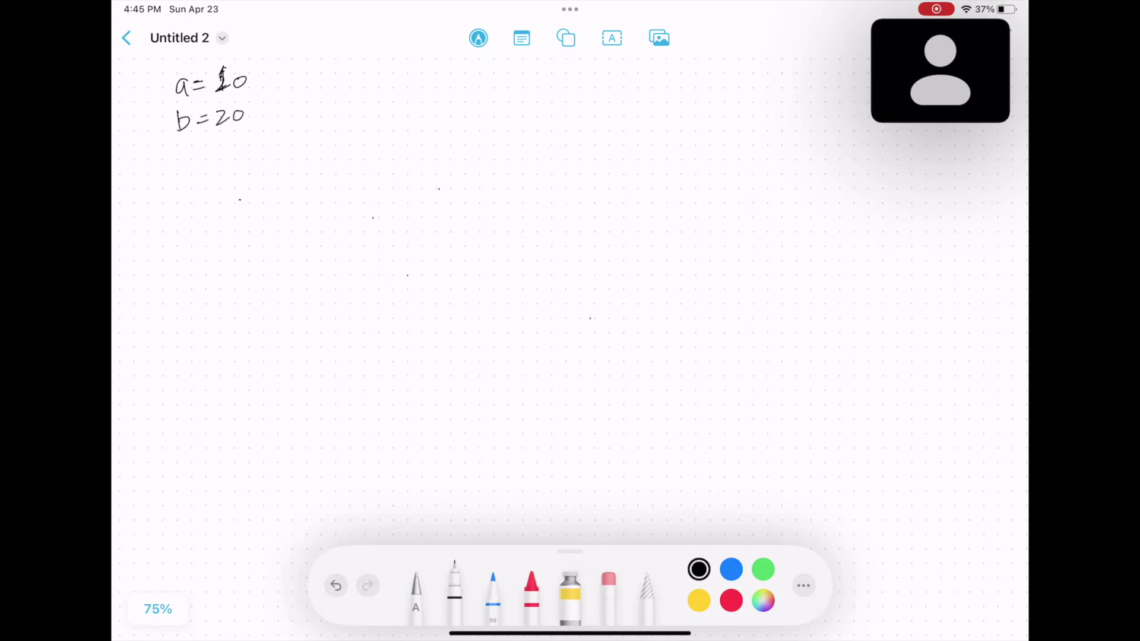
mouse_move(178, 152)
left_mouse_down()
mouse_move(182, 173)
mouse_move(194, 167)
left_mouse_up()
mouse_move(205, 159)
left_mouse_down()
mouse_move(222, 142)
mouse_move(235, 166)
left_mouse_up()
Step: Handwrite the pseudocode condition "if x ≤ 1" with "select a" indented beneath it, below the variable list
left_click_drag(241, 193, 251, 217)
mouse_move(244, 203)
left_mouse_down()
mouse_move(324, 187)
mouse_move(329, 206)
mouse_move(360, 202)
left_mouse_up()
left_click_drag(345, 190, 355, 179)
left_click_drag(306, 231, 296, 244)
left_click_drag(310, 237, 348, 241)
left_click_drag(358, 231, 362, 242)
left_click_drag(358, 222, 404, 239)
Step: Complete the pseudocode with "else", "select b" and "end", and draw a box around the whole block
left_click_drag(273, 270, 309, 274)
mouse_move(321, 269)
left_mouse_down()
mouse_move(329, 272)
mouse_move(284, 307)
left_mouse_up()
left_click_drag(302, 295, 324, 300)
mouse_move(329, 290)
left_mouse_down()
mouse_move(362, 297)
mouse_move(366, 287)
left_mouse_up()
left_click_drag(383, 272, 383, 296)
left_click_drag(252, 336, 261, 345)
left_click_drag(270, 330, 283, 340)
left_click_drag(296, 325, 307, 338)
mouse_move(217, 184)
left_mouse_down()
mouse_move(208, 317)
mouse_move(286, 165)
mouse_move(428, 240)
mouse_move(396, 339)
mouse_move(223, 377)
left_mouse_up()
mouse_move(221, 290)
left_mouse_down()
mouse_move(217, 375)
mouse_move(270, 372)
left_mouse_up()
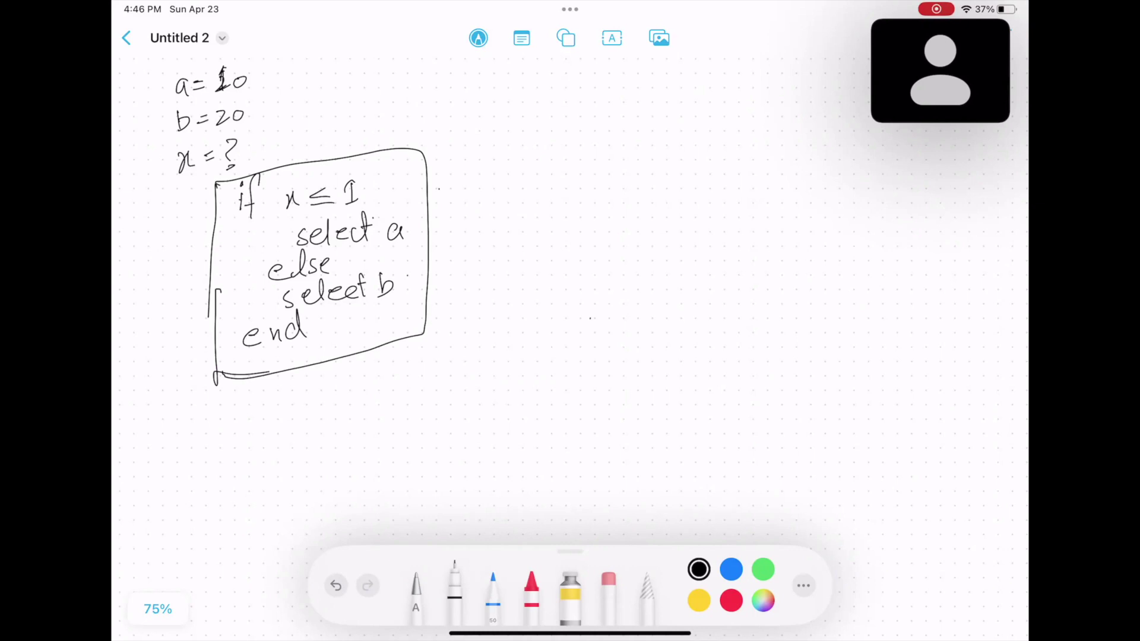
Step: Draw a red crayon square with diagonal hatching in the empty area beside the pseudocode
left_click(532, 585)
mouse_move(636, 267)
left_mouse_down()
mouse_move(641, 318)
mouse_move(635, 267)
mouse_move(711, 260)
mouse_move(715, 337)
mouse_move(634, 336)
mouse_move(639, 305)
mouse_move(636, 337)
left_mouse_up()
mouse_move(660, 266)
left_mouse_down()
mouse_move(638, 291)
mouse_move(642, 315)
left_mouse_up()
left_click_drag(710, 260, 653, 333)
left_click_drag(706, 287, 676, 339)
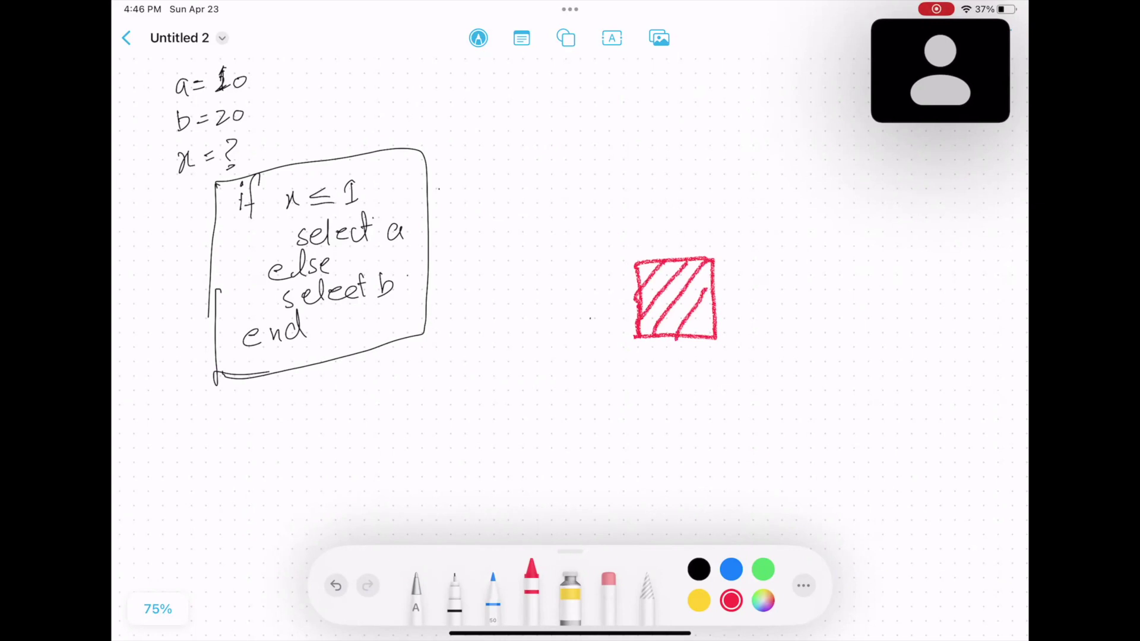
Step: Write the label "Conditional Block" in red beneath the hatched square
mouse_move(651, 350)
left_mouse_down()
mouse_move(642, 359)
mouse_move(660, 356)
left_mouse_up()
left_click_drag(661, 359, 695, 357)
left_click_drag(699, 342, 703, 357)
left_click_drag(698, 349, 712, 358)
left_click_drag(716, 350, 738, 355)
left_click_drag(648, 373, 657, 385)
left_click_drag(739, 350, 753, 355)
left_click_drag(653, 371, 654, 398)
left_click_drag(651, 373, 652, 399)
mouse_move(676, 367)
left_mouse_down()
mouse_move(675, 393)
mouse_move(682, 387)
left_mouse_up()
mouse_move(699, 382)
left_mouse_down()
mouse_move(697, 393)
mouse_move(708, 387)
left_mouse_up()
mouse_move(713, 378)
left_mouse_down()
mouse_move(722, 390)
mouse_move(706, 402)
left_mouse_up()
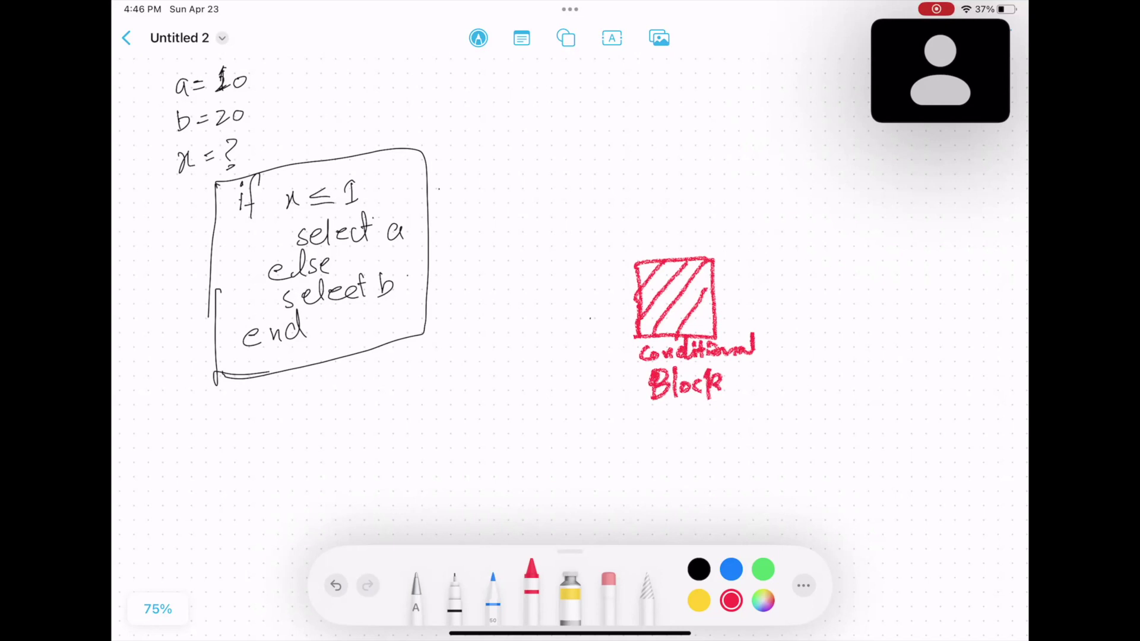
Step: Draw two red input arrows into the hatched block and label them "a=10" and "b=20"
mouse_move(503, 268)
left_mouse_down()
mouse_move(616, 260)
mouse_move(596, 275)
left_mouse_up()
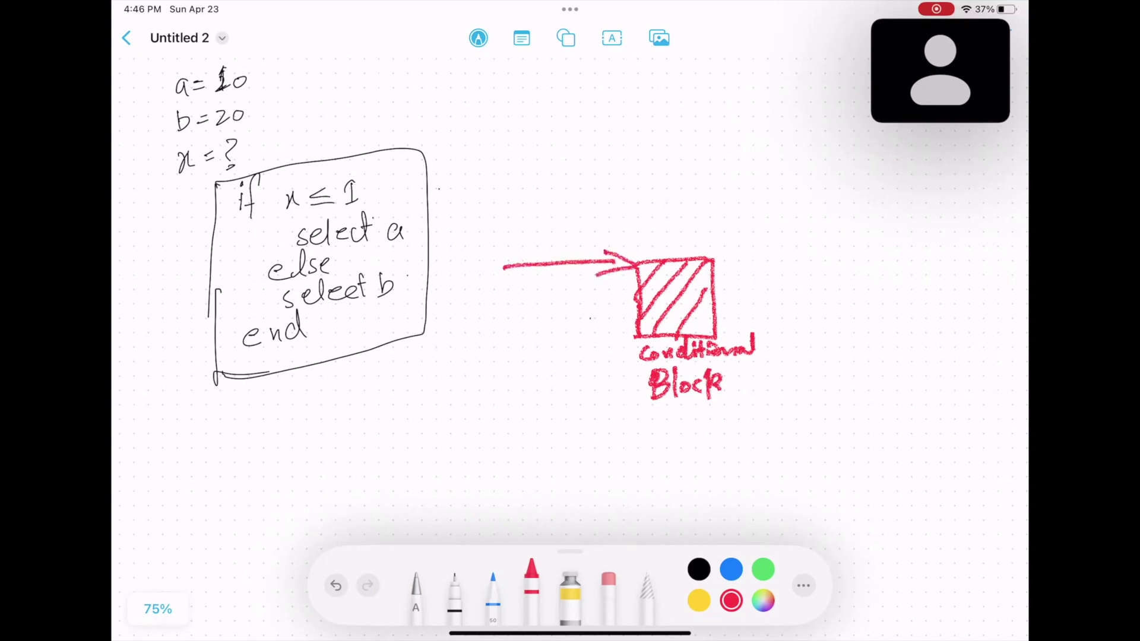
left_click_drag(522, 345, 635, 336)
mouse_move(615, 322)
left_mouse_down()
mouse_move(635, 333)
mouse_move(612, 359)
left_mouse_up()
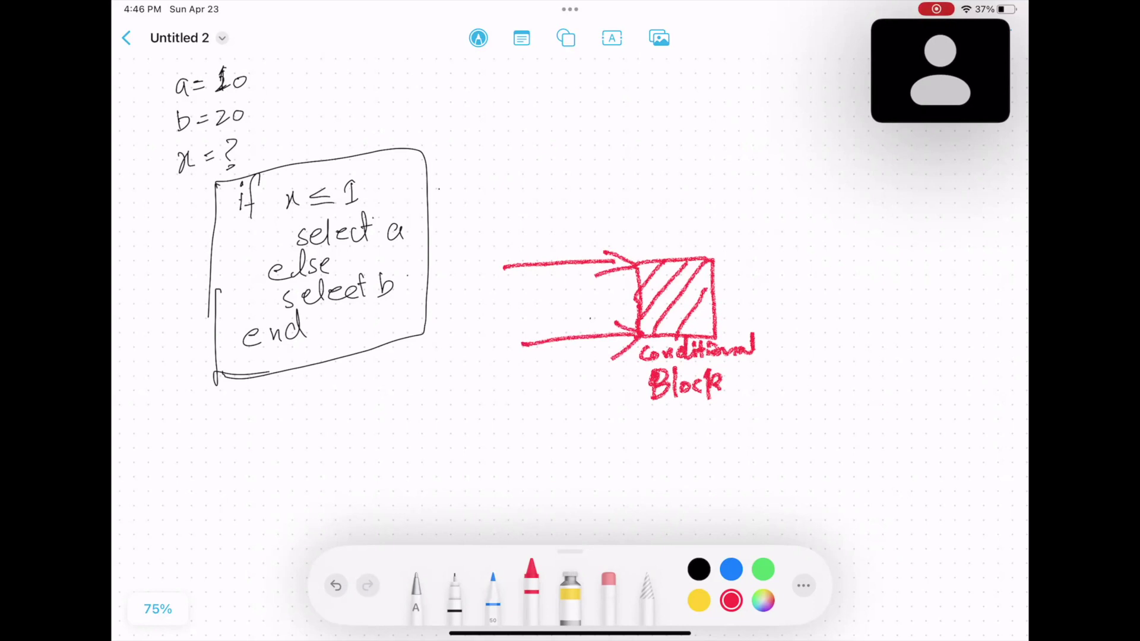
left_click(743, 398)
mouse_move(516, 234)
left_mouse_down()
mouse_move(505, 251)
mouse_move(520, 254)
mouse_move(561, 226)
left_mouse_up()
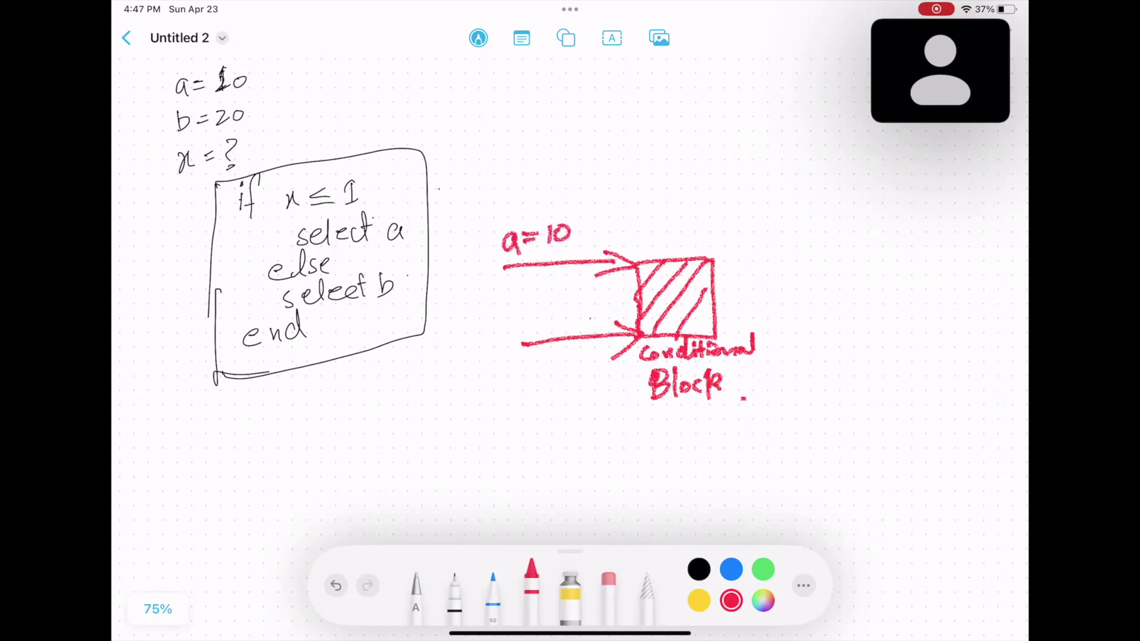
left_click_drag(531, 353, 533, 385)
mouse_move(549, 379)
left_mouse_down()
mouse_move(560, 369)
mouse_move(579, 381)
mouse_move(586, 365)
left_mouse_up()
Step: Add a yellow arrow labelled "x=?" between the two red inputs, and write a yellow "x" below the diagram
left_click(698, 600)
mouse_move(501, 304)
left_mouse_down()
mouse_move(620, 296)
mouse_move(602, 314)
left_mouse_up()
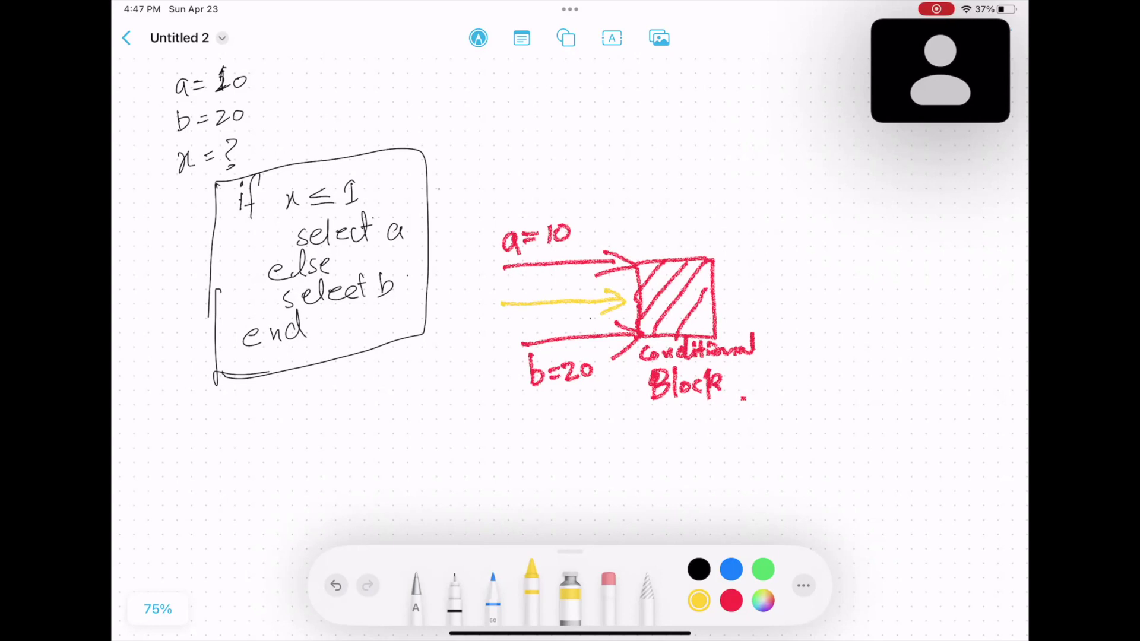
left_click_drag(465, 297, 508, 292)
left_click_drag(489, 286, 523, 297)
left_click(527, 316)
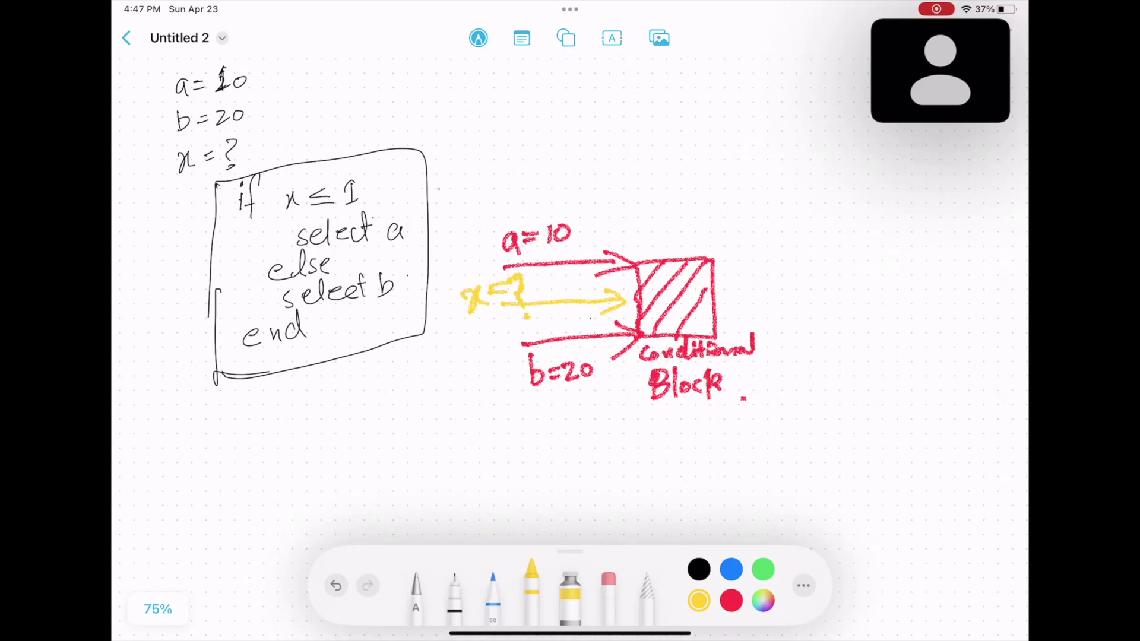
mouse_move(467, 425)
left_mouse_down()
mouse_move(473, 447)
mouse_move(489, 446)
left_mouse_up()
Step: Circle "x ≤ 1" and the "a=10" input in blue, and draw a blue output arrow labelled "a=10"
left_click(730, 569)
mouse_move(321, 167)
left_mouse_down()
mouse_move(279, 213)
mouse_move(323, 164)
left_mouse_up()
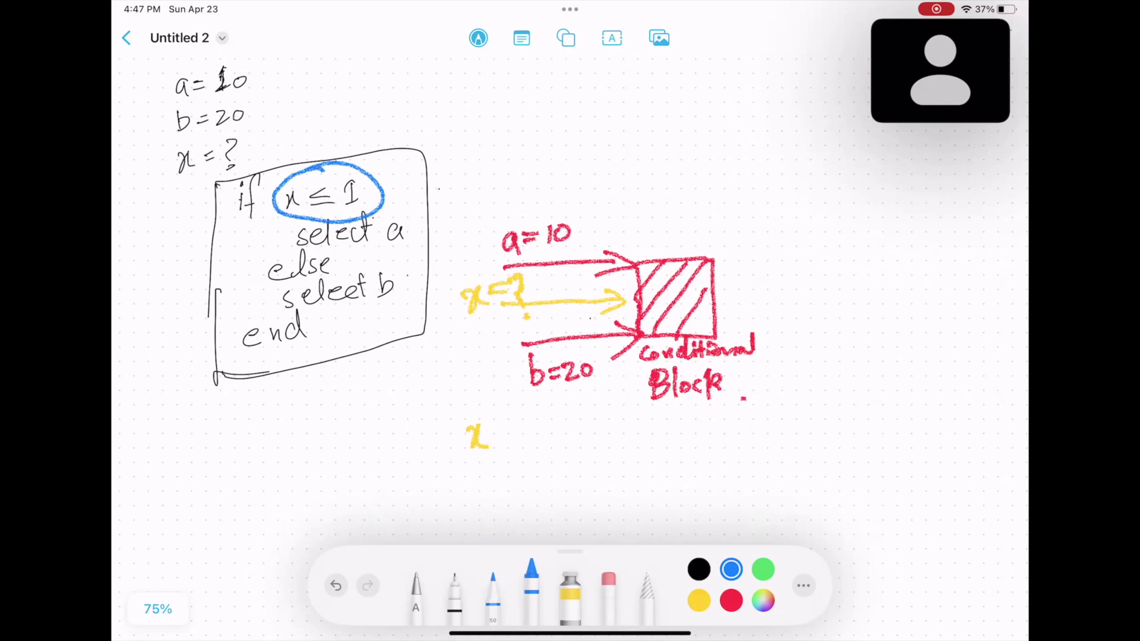
mouse_move(568, 207)
left_mouse_down()
mouse_move(508, 214)
mouse_move(567, 205)
left_mouse_up()
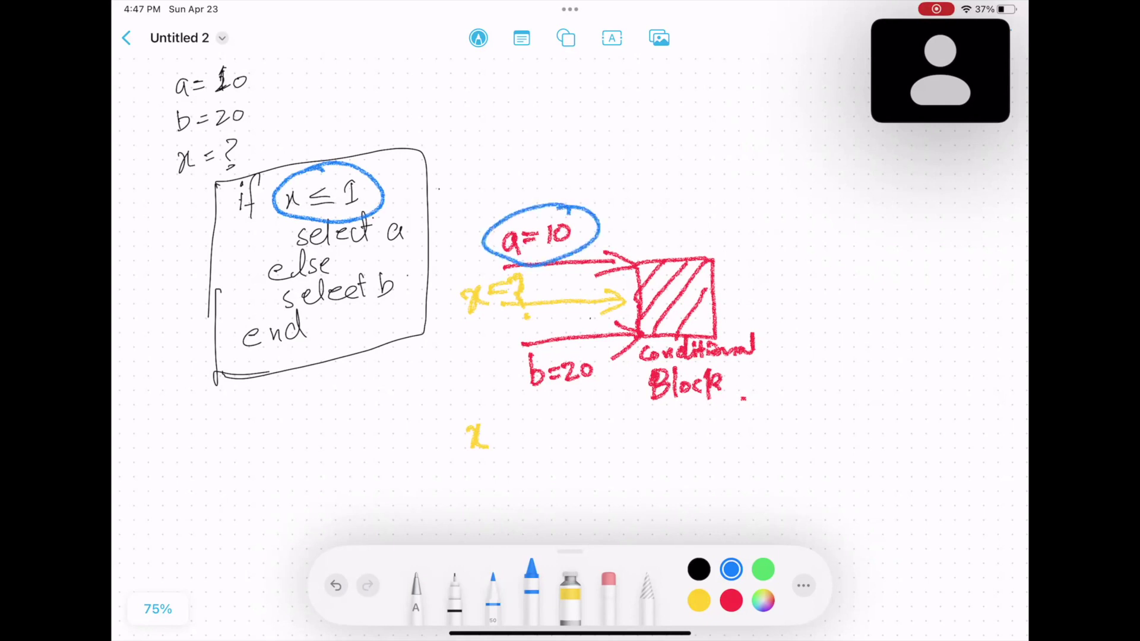
mouse_move(717, 291)
left_mouse_down()
mouse_move(791, 290)
mouse_move(784, 313)
mouse_move(839, 305)
mouse_move(855, 287)
mouse_move(877, 305)
left_mouse_up()
left_click_drag(897, 280, 895, 282)
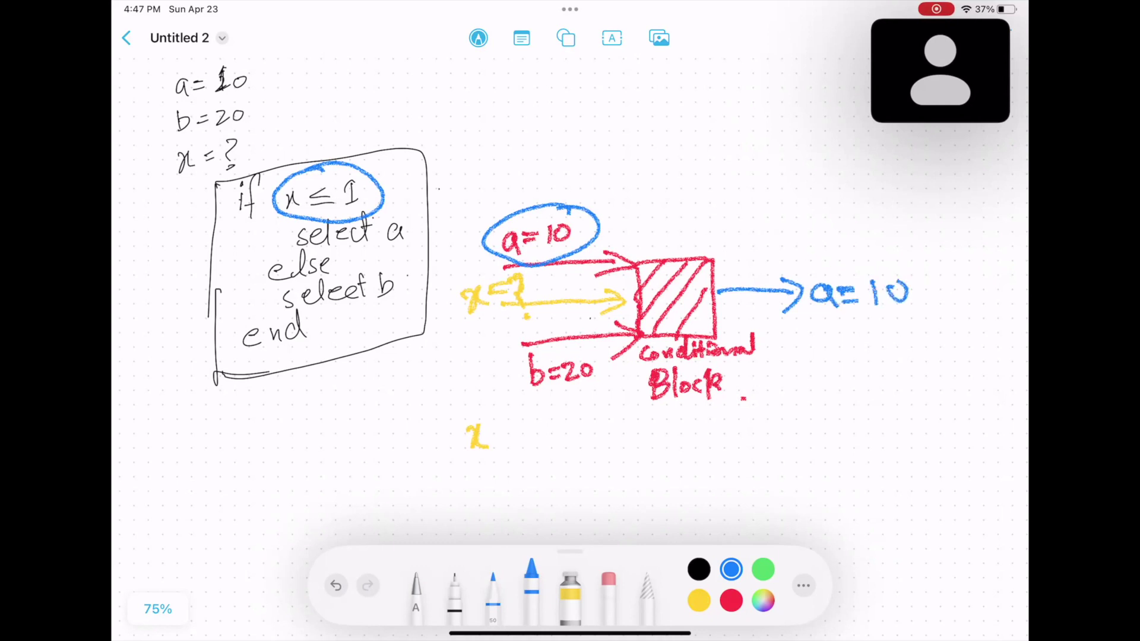
Step: Circle "select b" in green, mark the "b=20" input, and draw a second labelled output arrow from the block
left_click(763, 570)
mouse_move(363, 261)
left_mouse_down()
mouse_move(356, 315)
mouse_move(382, 263)
left_mouse_up()
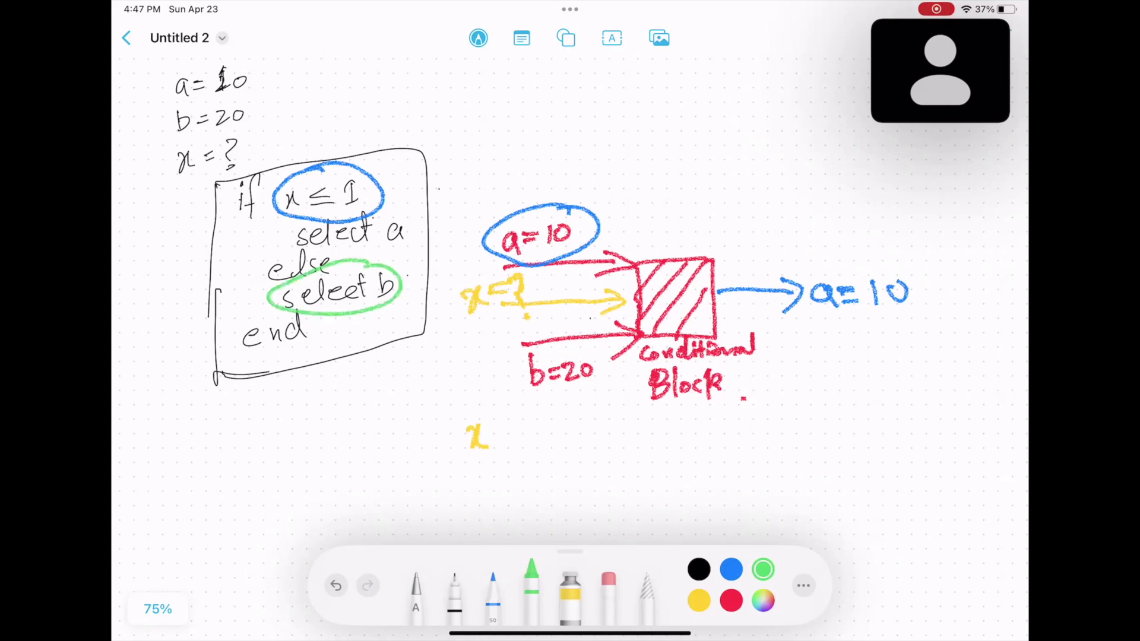
mouse_move(560, 343)
left_mouse_down()
mouse_move(604, 372)
mouse_move(579, 344)
left_mouse_up()
mouse_move(716, 320)
left_mouse_down()
mouse_move(778, 320)
mouse_move(766, 332)
mouse_move(815, 349)
mouse_move(813, 339)
left_mouse_up()
left_click_drag(831, 326, 853, 336)
left_click_drag(866, 320, 891, 341)
left_click_drag(900, 323, 898, 326)
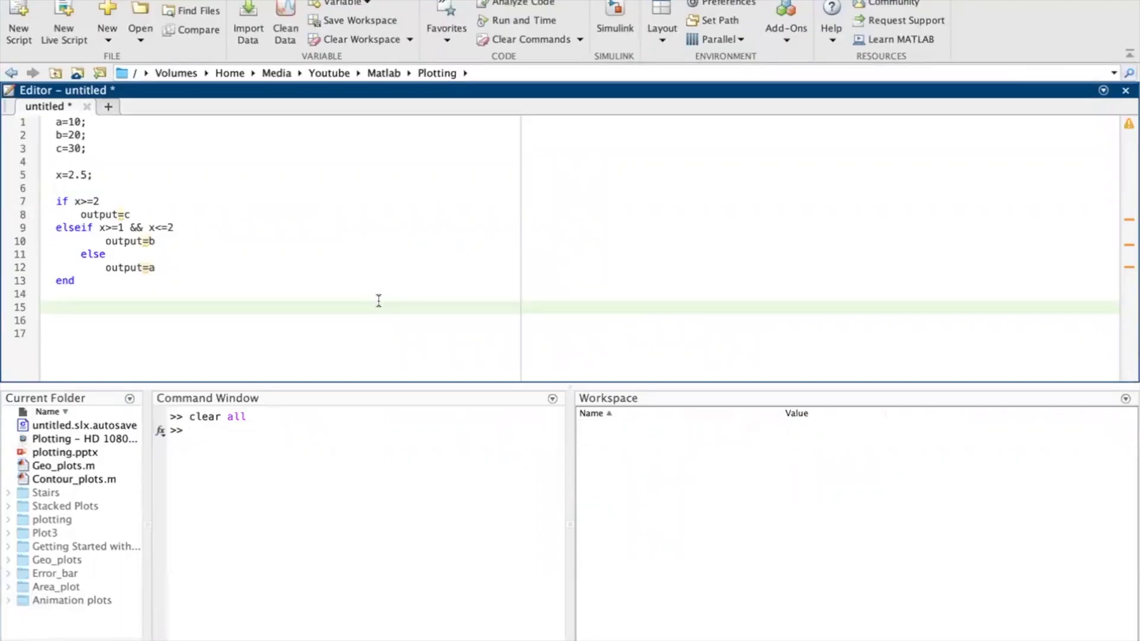
Step: Switch to MATLAB and examine the script's a, b, c and x assignments and the output of each if, elseif and else branch
left_click(112, 152)
left_click_drag(112, 151, 55, 118)
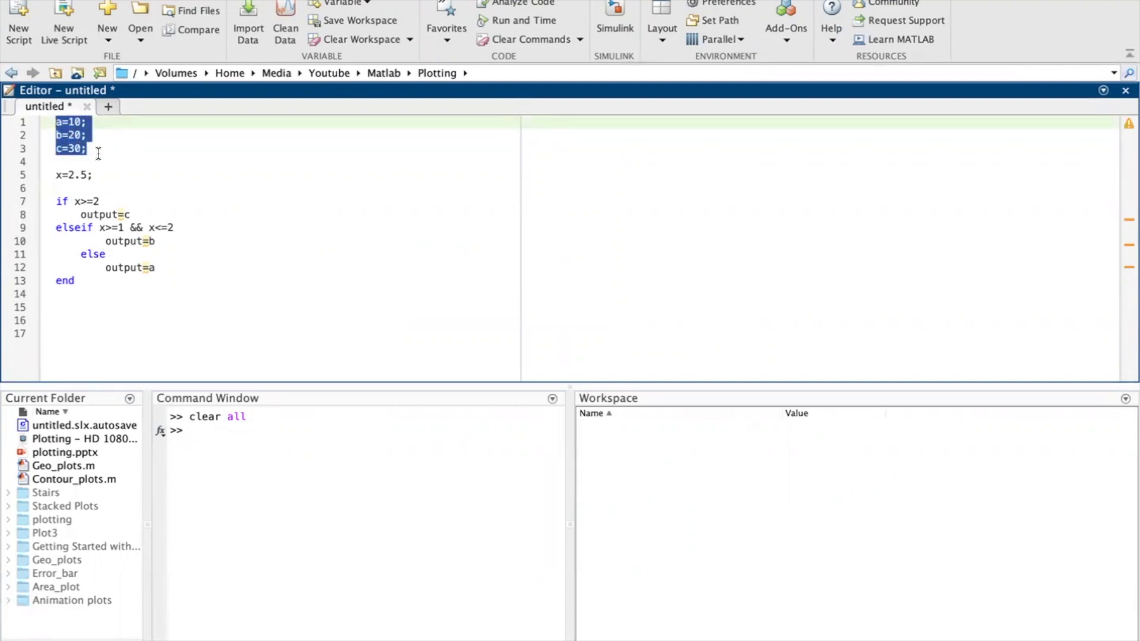
left_click(113, 187)
left_click_drag(98, 176, 50, 172)
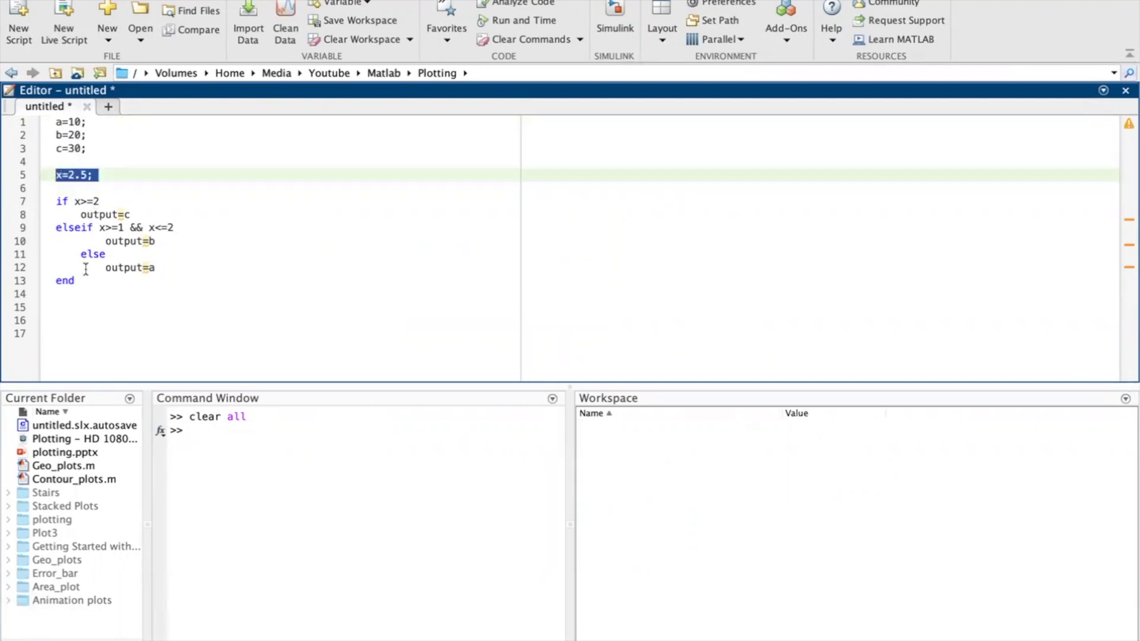
double_click(113, 213)
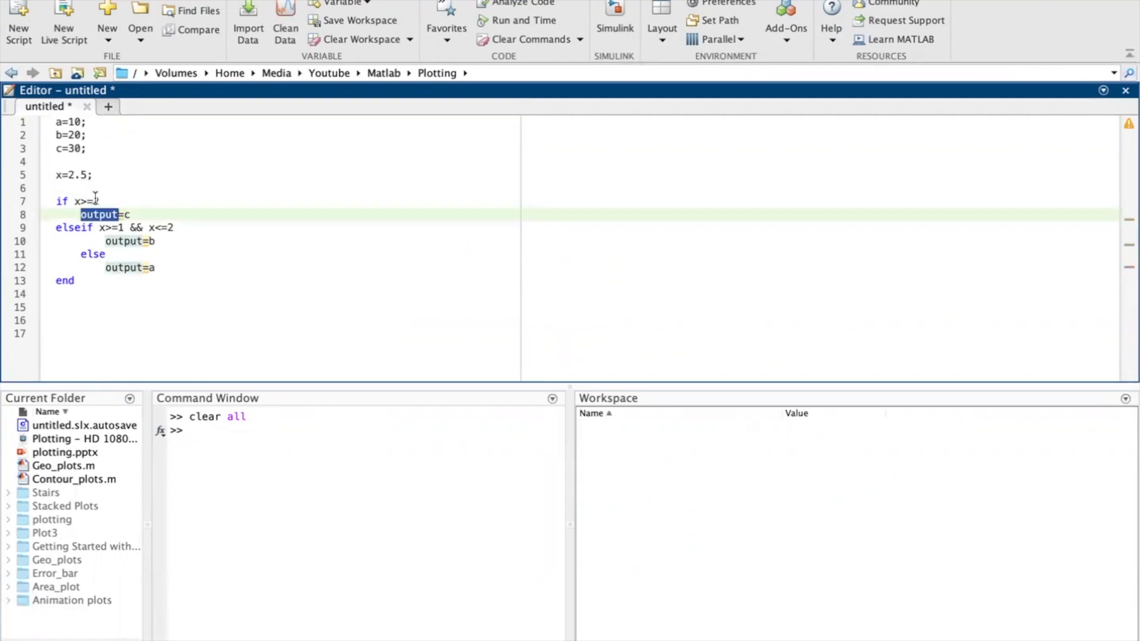
left_click(136, 215)
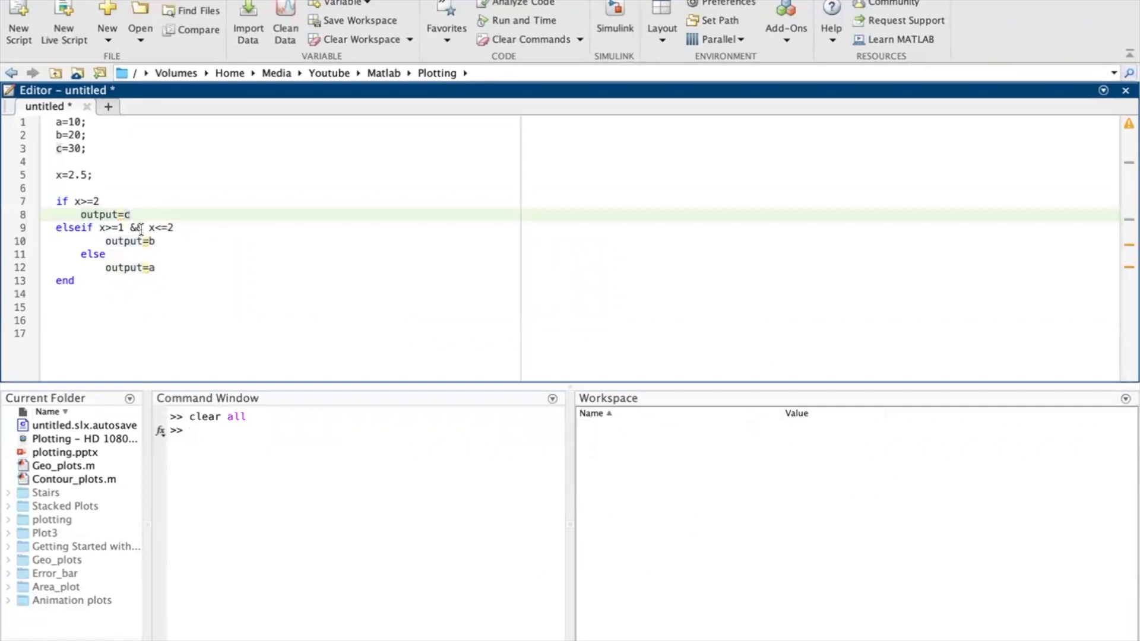
left_click(161, 240)
left_click(162, 267)
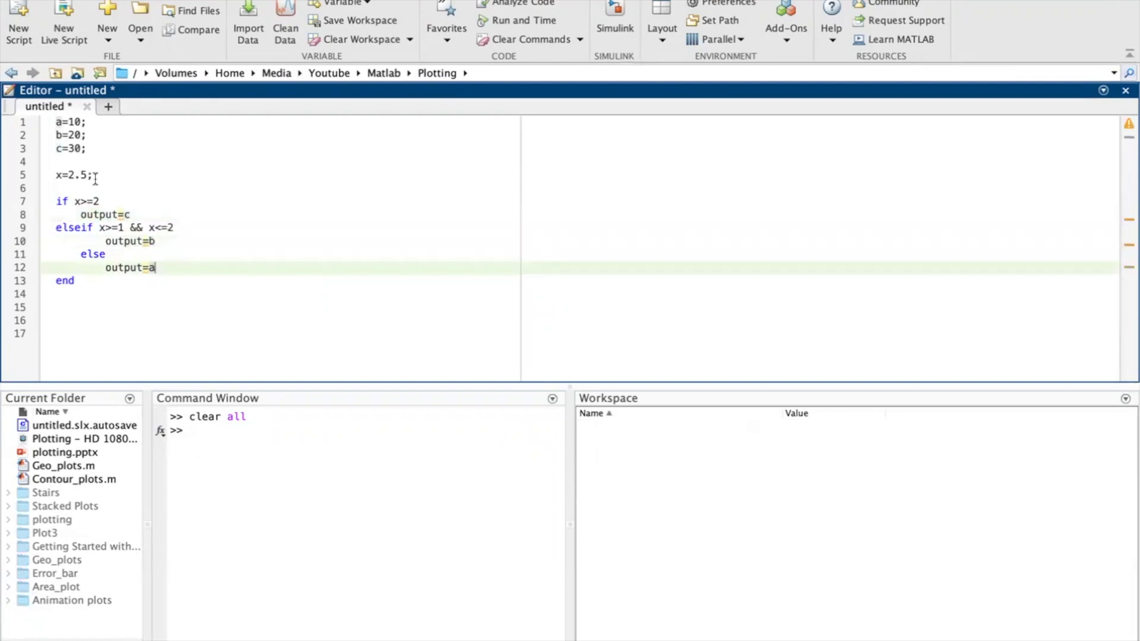
Step: Run the script from the variable assignments through the closing end statement as a selection
left_click_drag(94, 293, 22, 121)
key("F9")
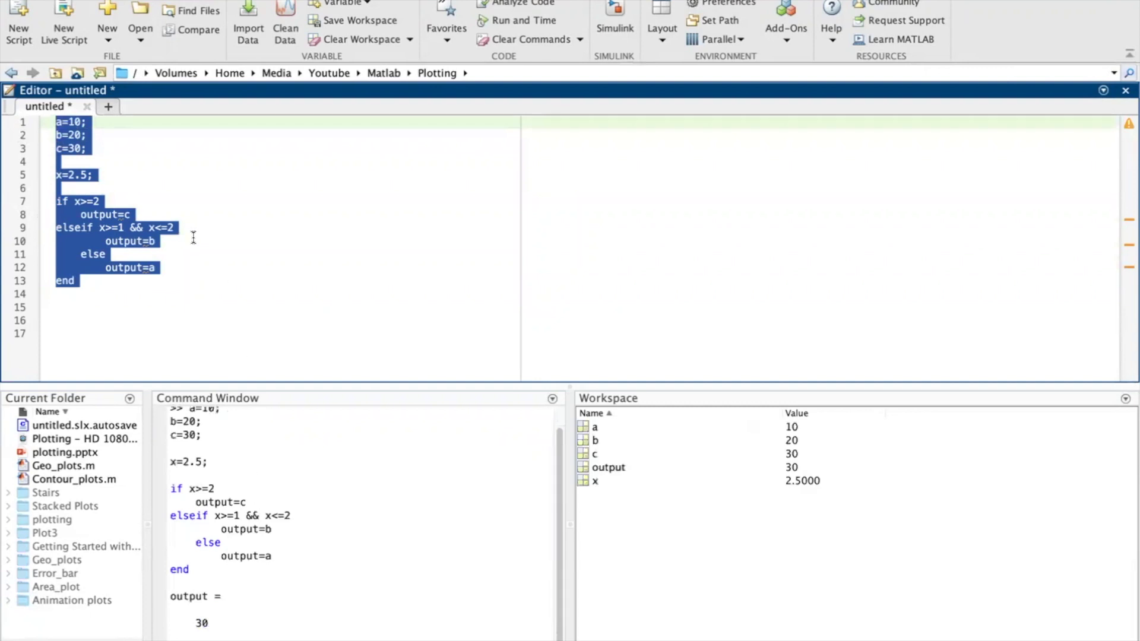
left_click(193, 237)
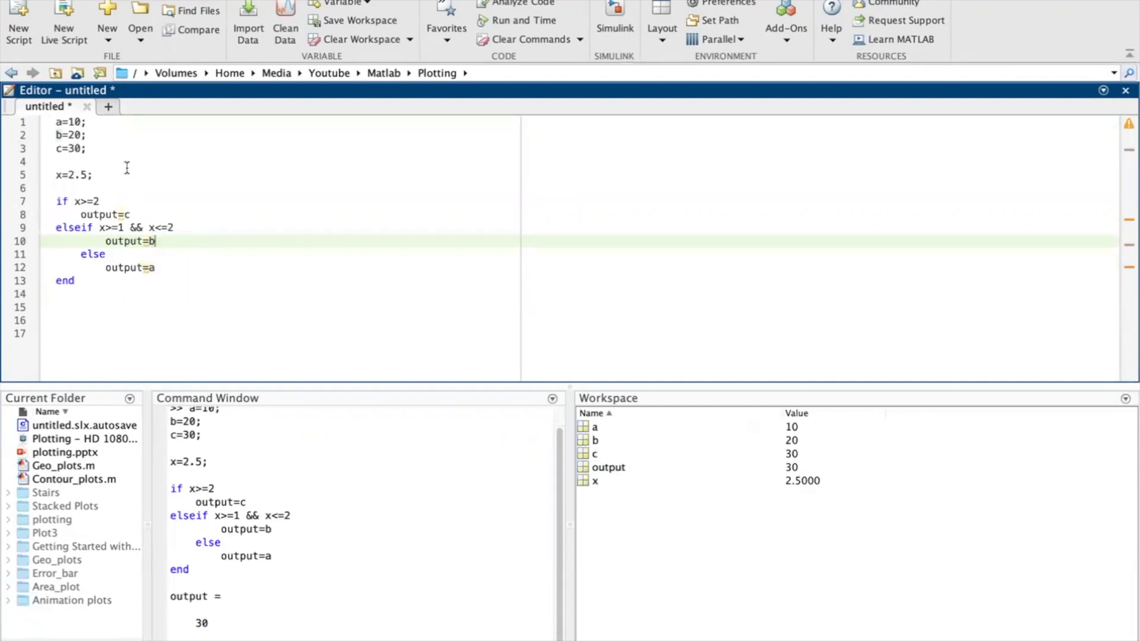
Step: Set x to 1.5 and run the x assignment together with the if-elseif-else block
left_click(78, 175)
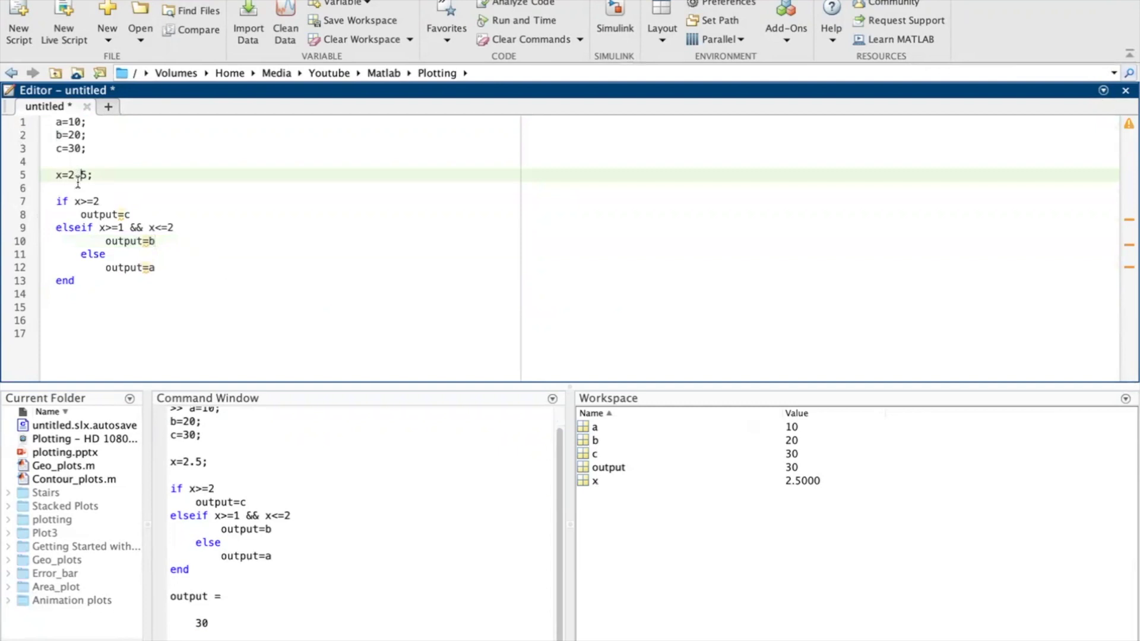
key("BackSpace")
type("1")
left_click_drag(96, 284, 38, 172)
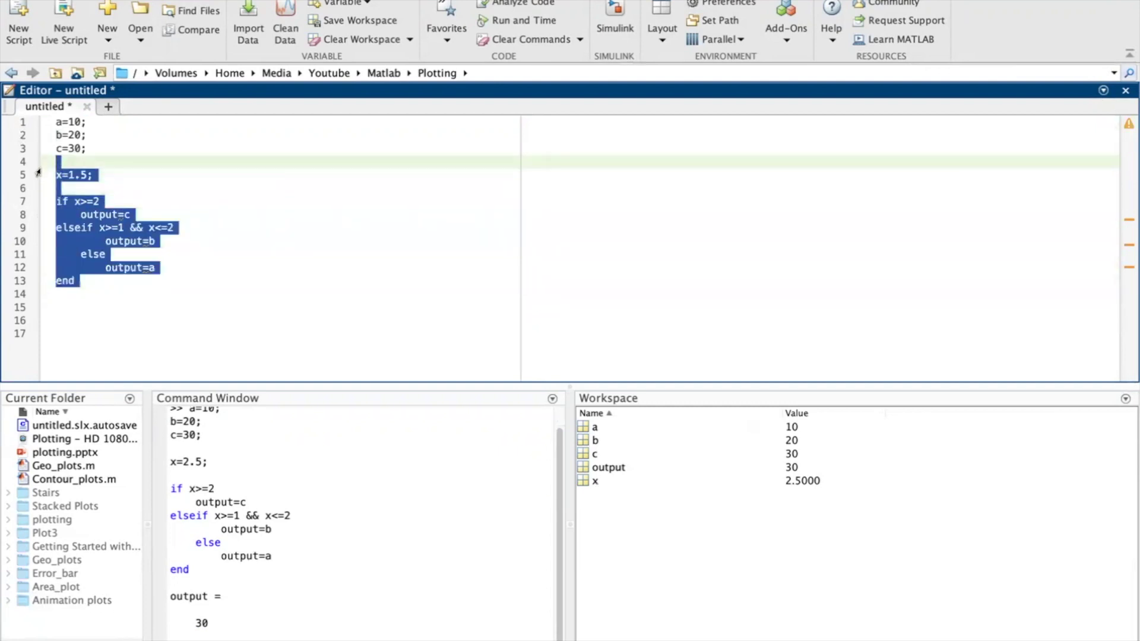
key("F9")
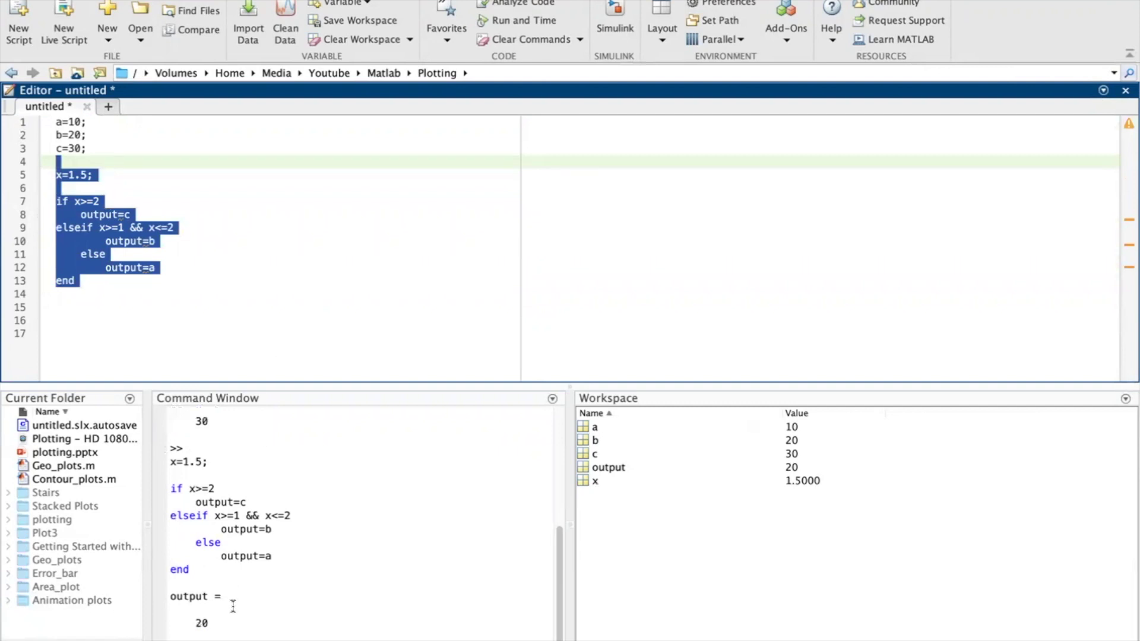
Step: Set x to 0.5 and rerun the x assignment together with the if-elseif-else block
left_click(169, 227)
left_click(74, 175)
key("BackSpace")
type("0")
left_click_drag(59, 295, 77, 281)
left_click_drag(34, 215, 37, 175)
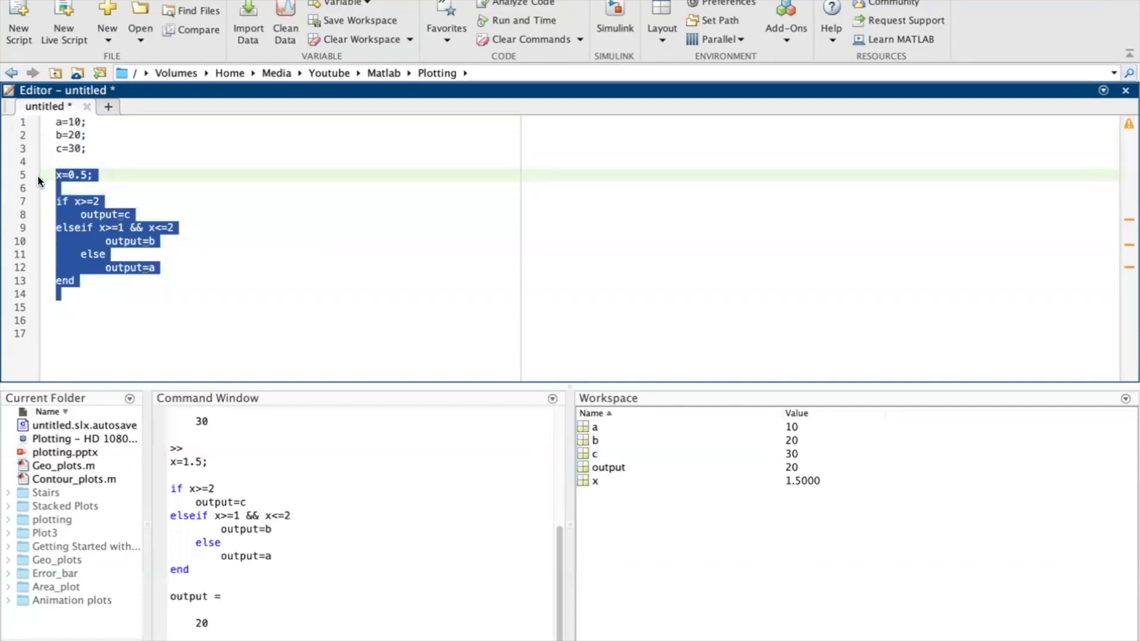
key("shift+F7")
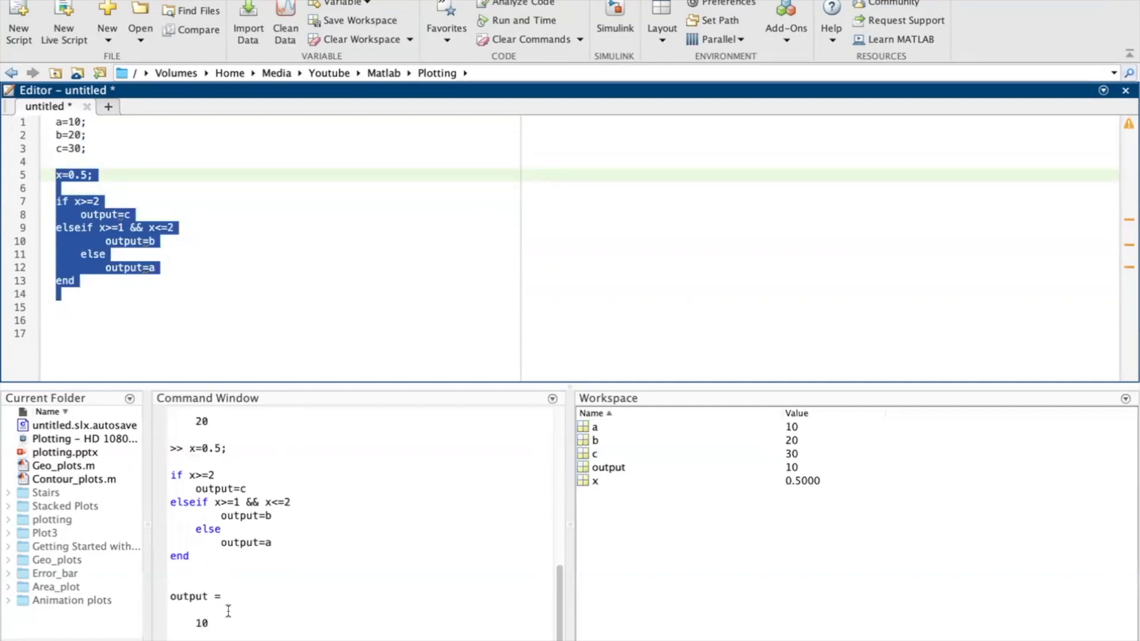
Step: Switch to Simulink, clear the untitled model's canvas and open the Library Browser
left_click(53, 7)
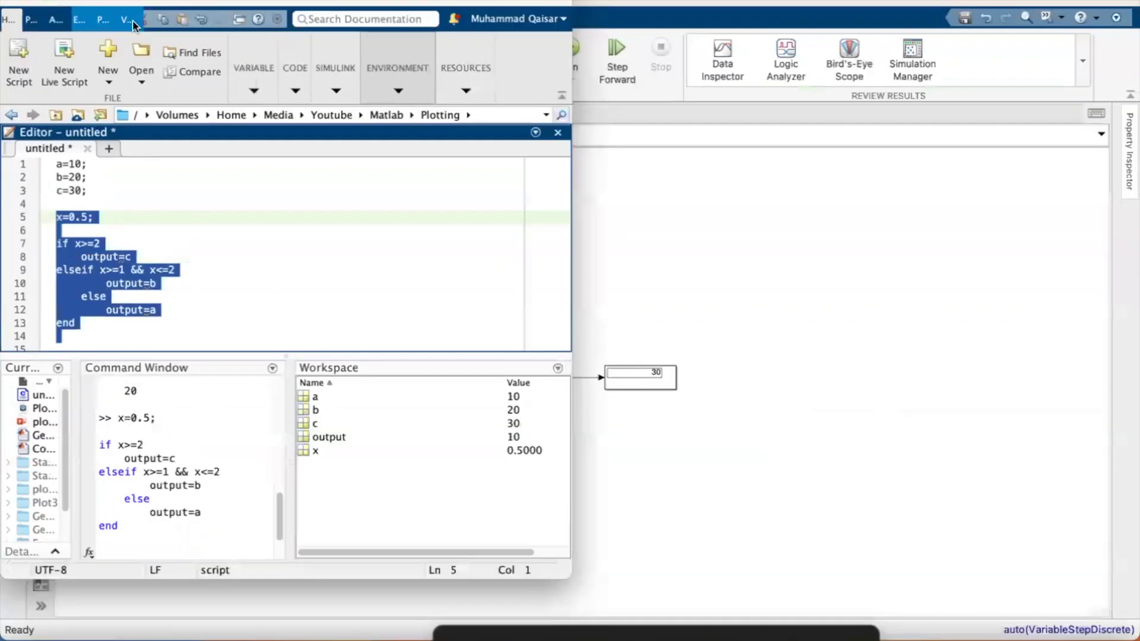
left_click(959, 207)
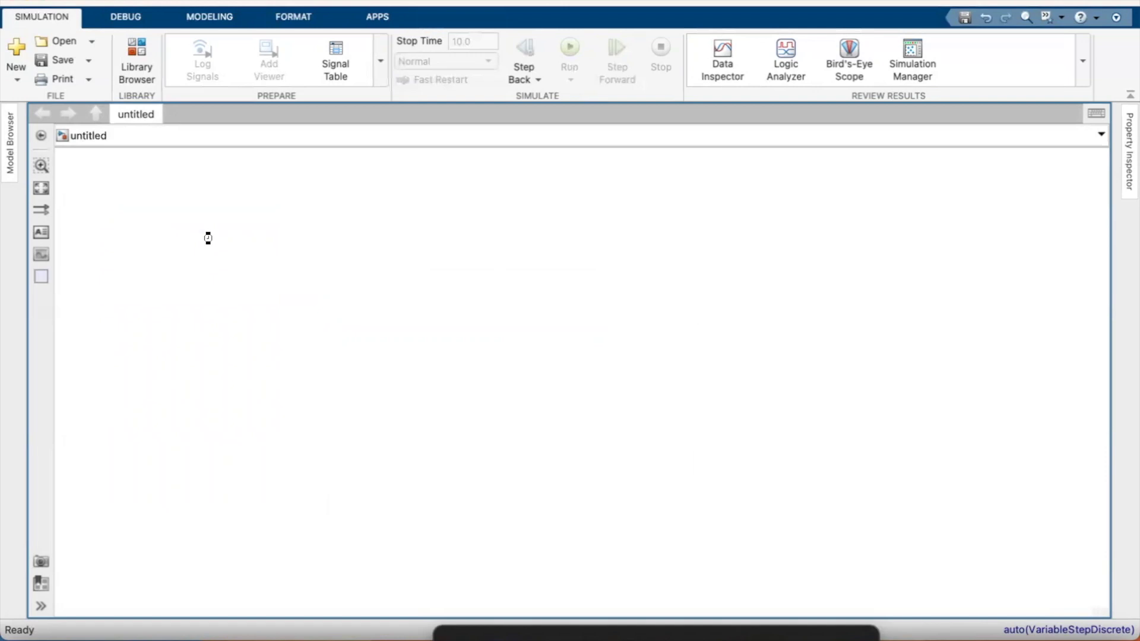
left_click(126, 52)
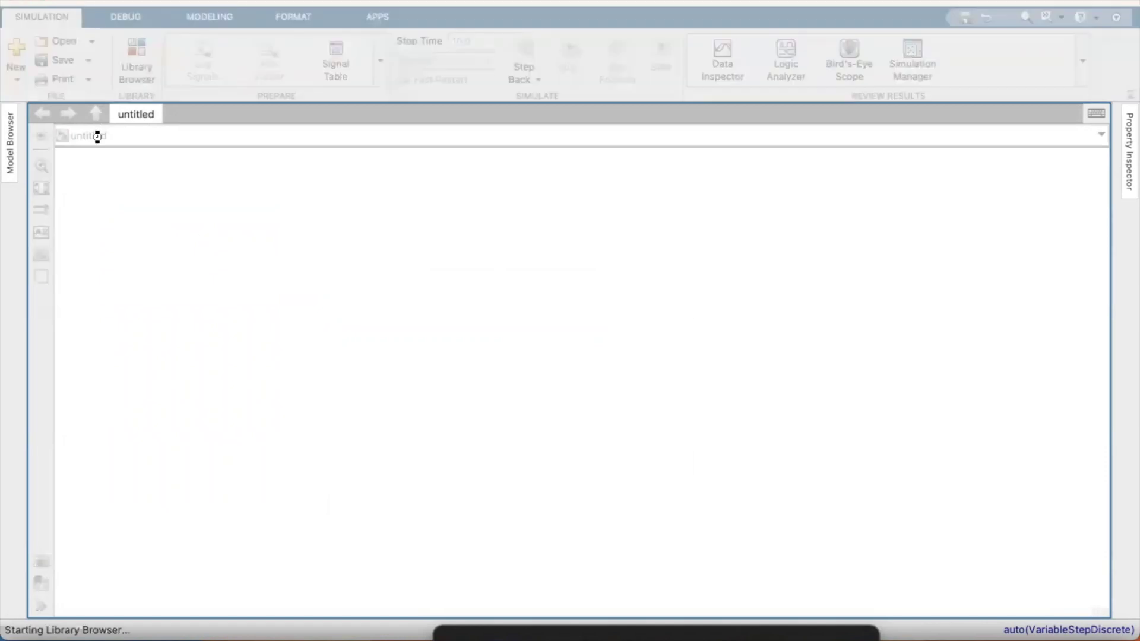
Step: Search the block library for "const" and add a Constant block to the empty model
left_click(88, 137)
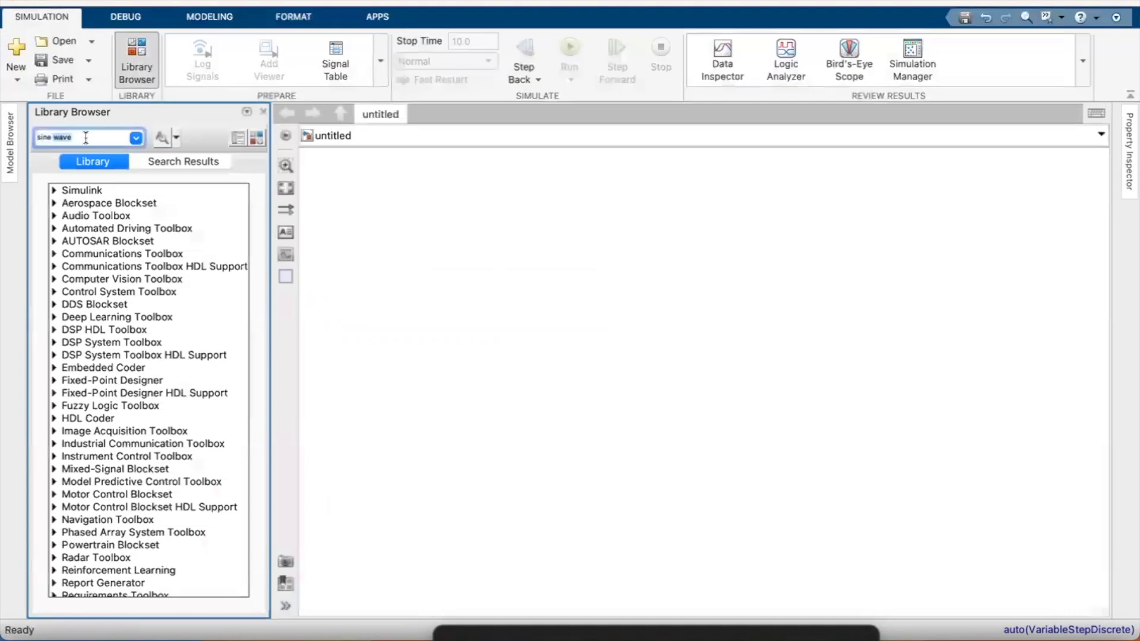
type("const")
key("Return")
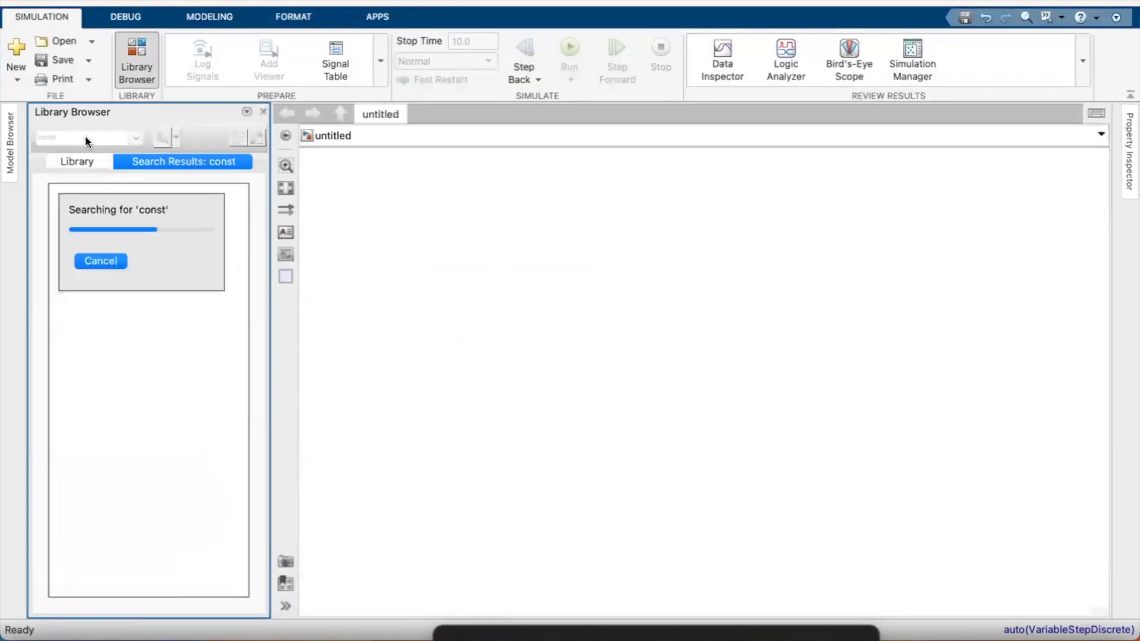
left_click_drag(153, 260, 433, 303)
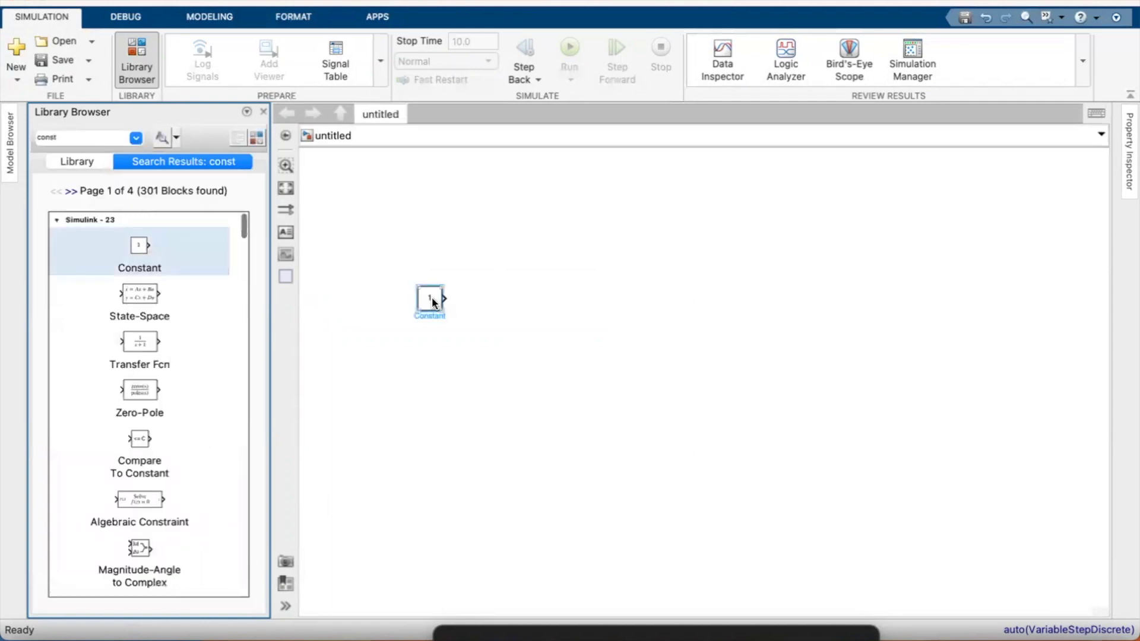
Step: Search the block library for "switch" and add a Switch block beside the Constant block
left_click(79, 140)
type("switch")
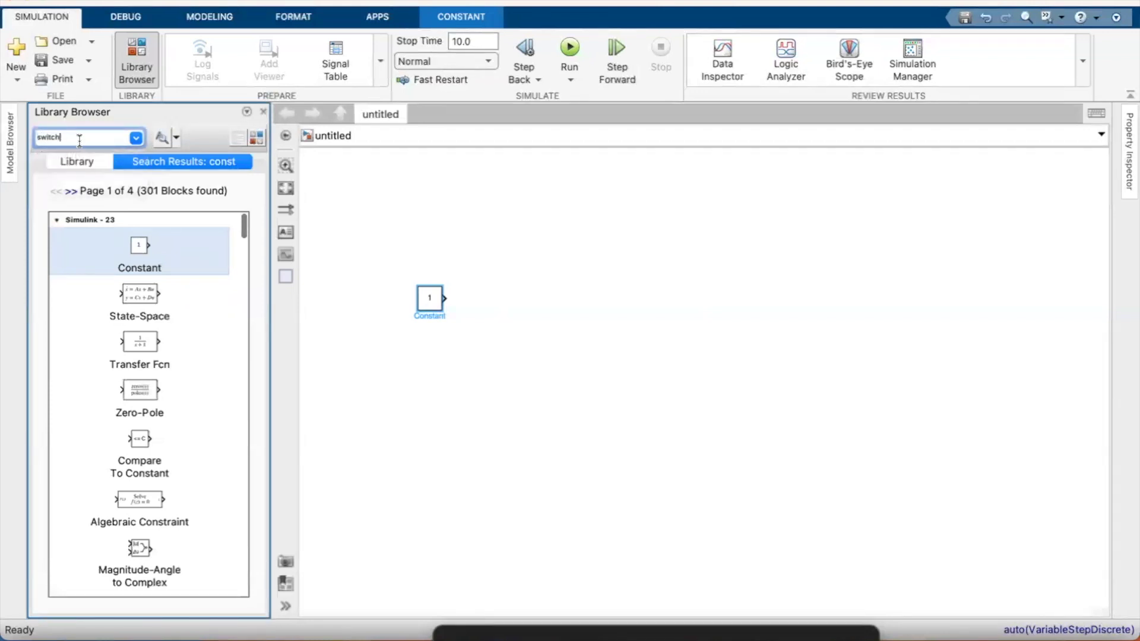
key("Return")
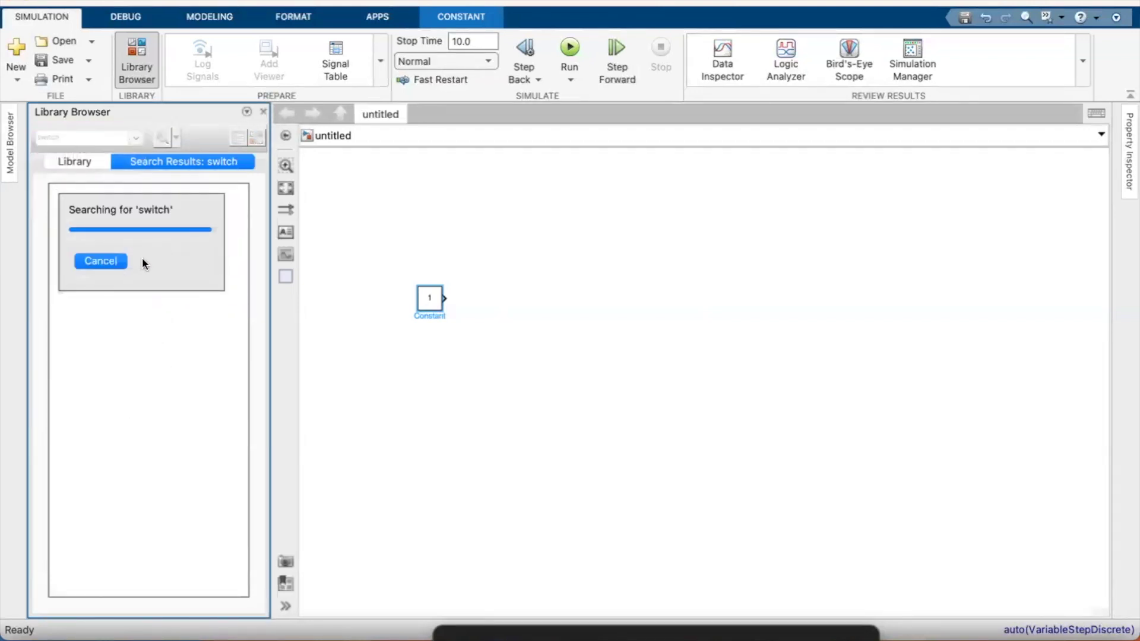
left_click_drag(173, 246, 567, 323)
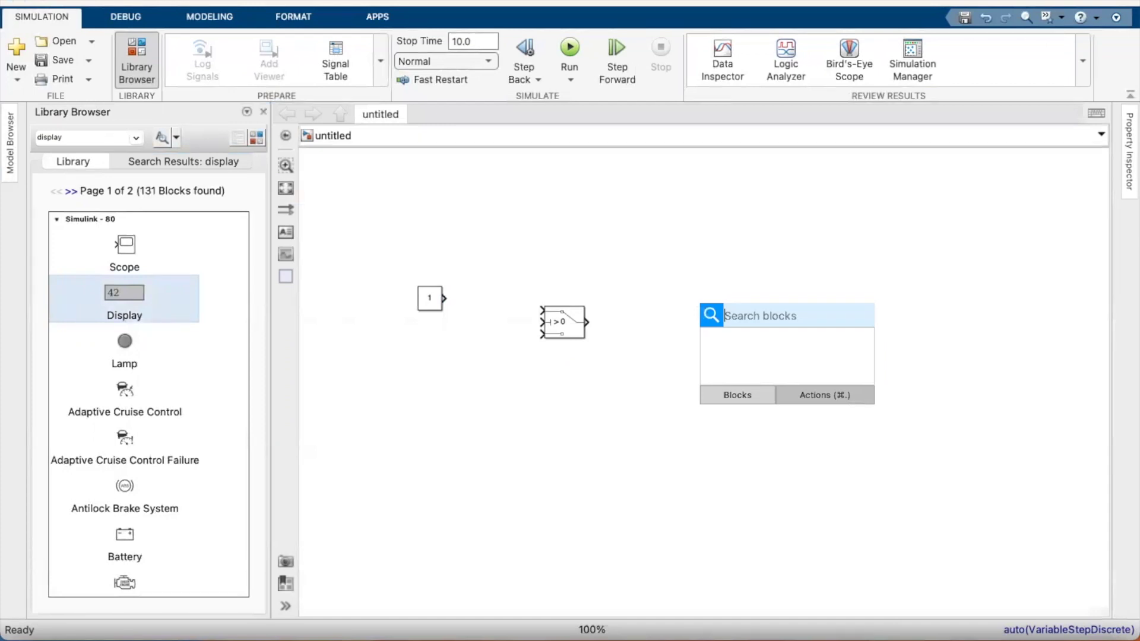
Step: Search for "disp" on the canvas, add a Display block and connect it to the Switch block's output
type("disp")
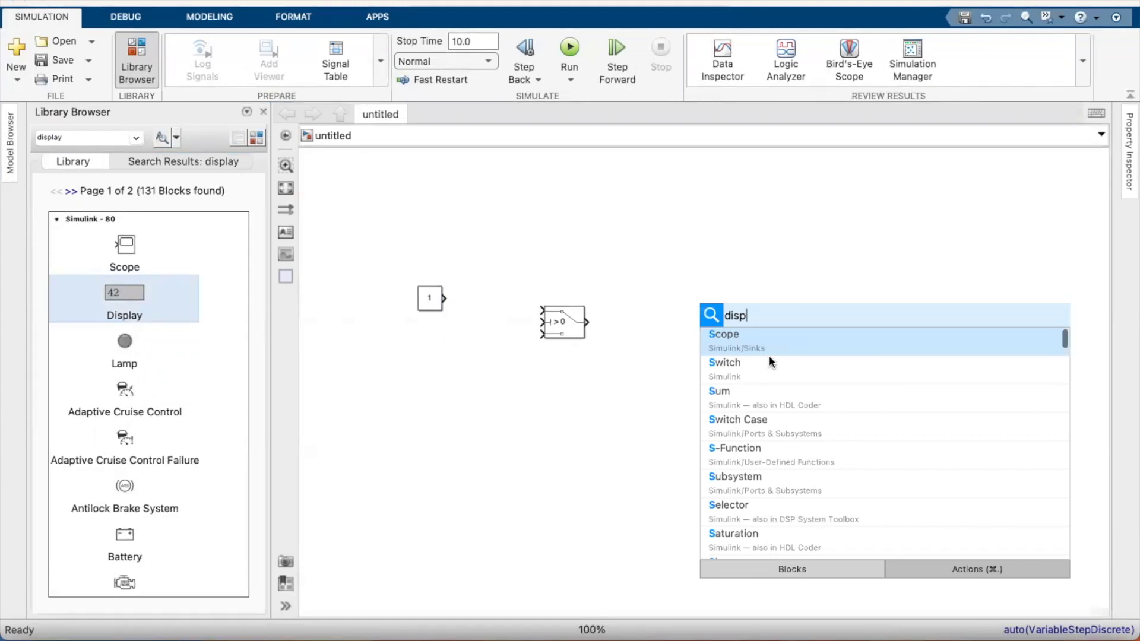
key("Return")
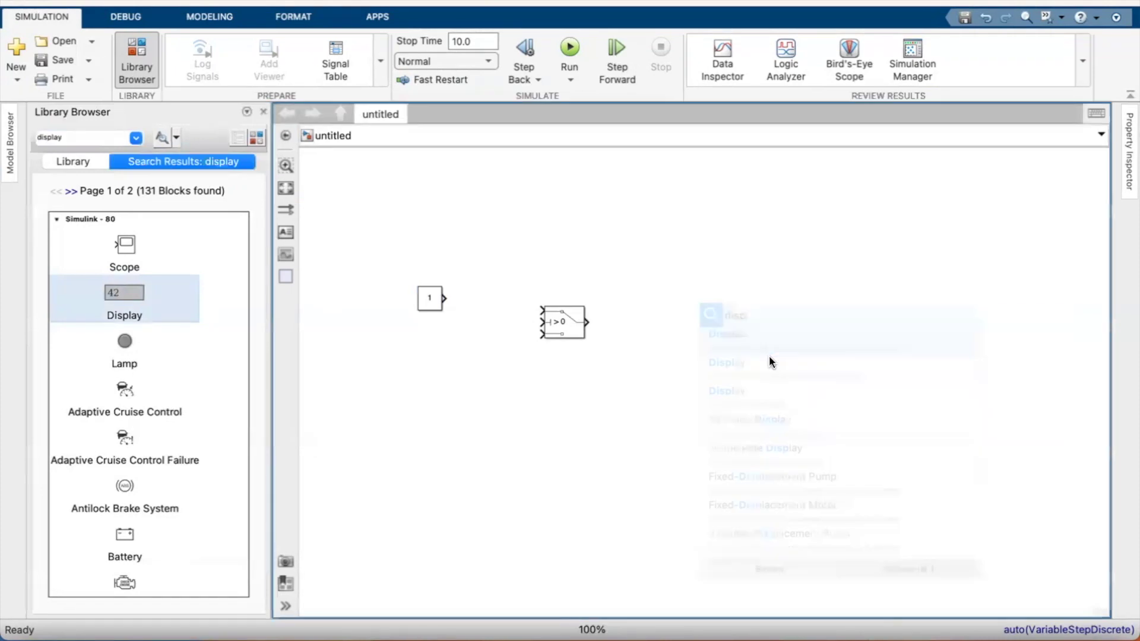
left_click_drag(678, 322, 586, 323)
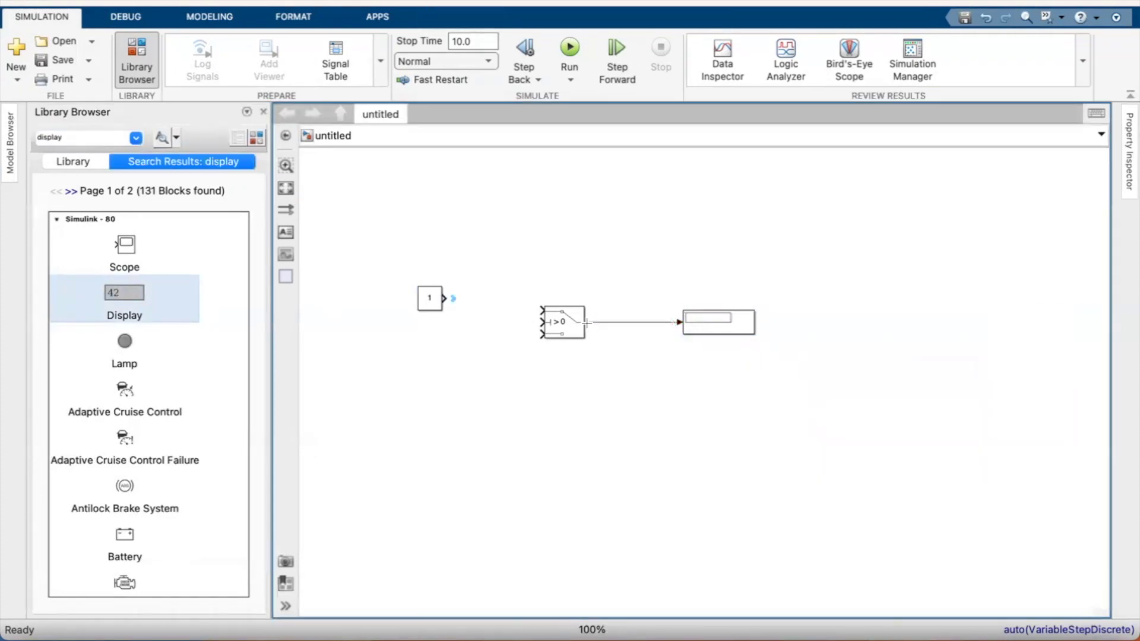
Step: Move the Constant block lower, stack three copies beneath it, and set the first two blocks' constant values to a and b
left_click_drag(427, 313, 419, 359)
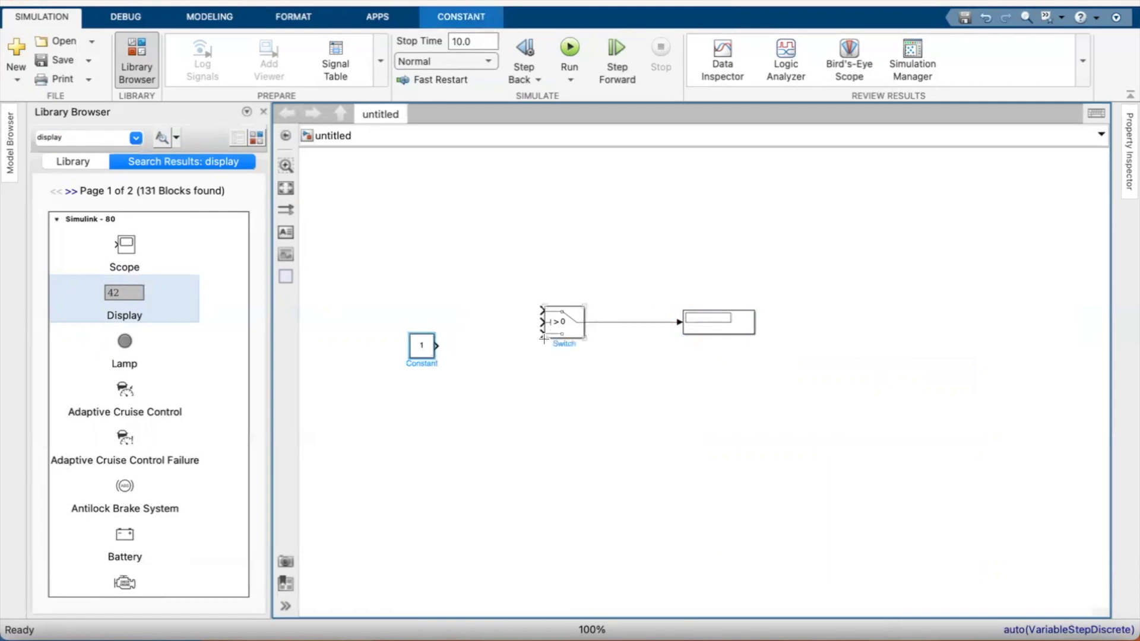
left_click_drag(426, 347, 422, 462)
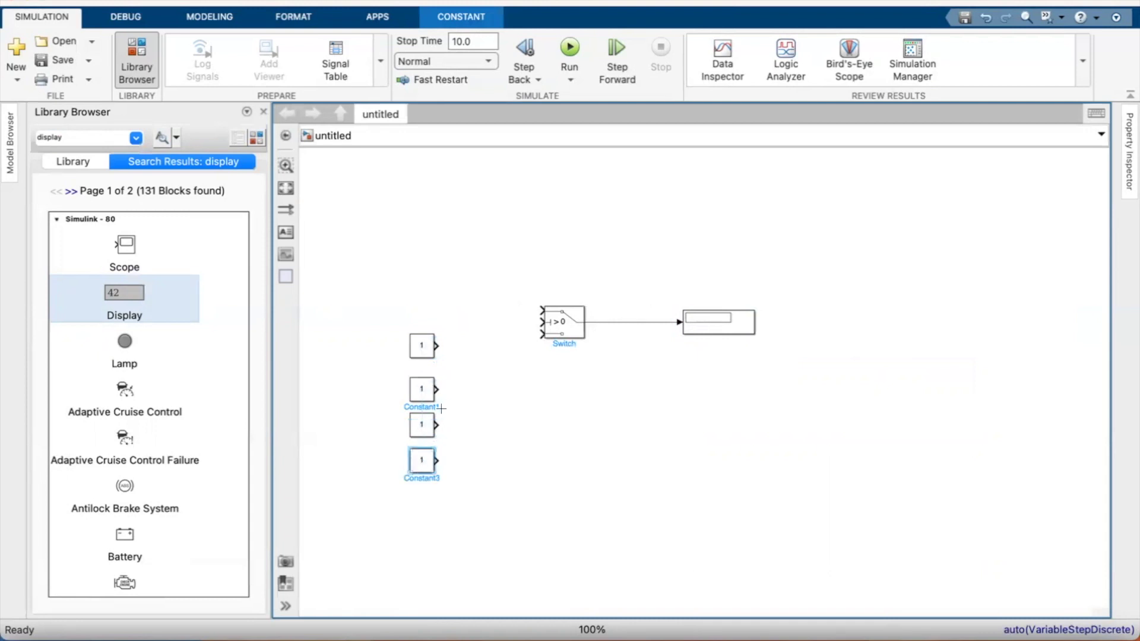
left_click(421, 343)
double_click(421, 343)
type("a")
key("Return")
double_click(423, 388)
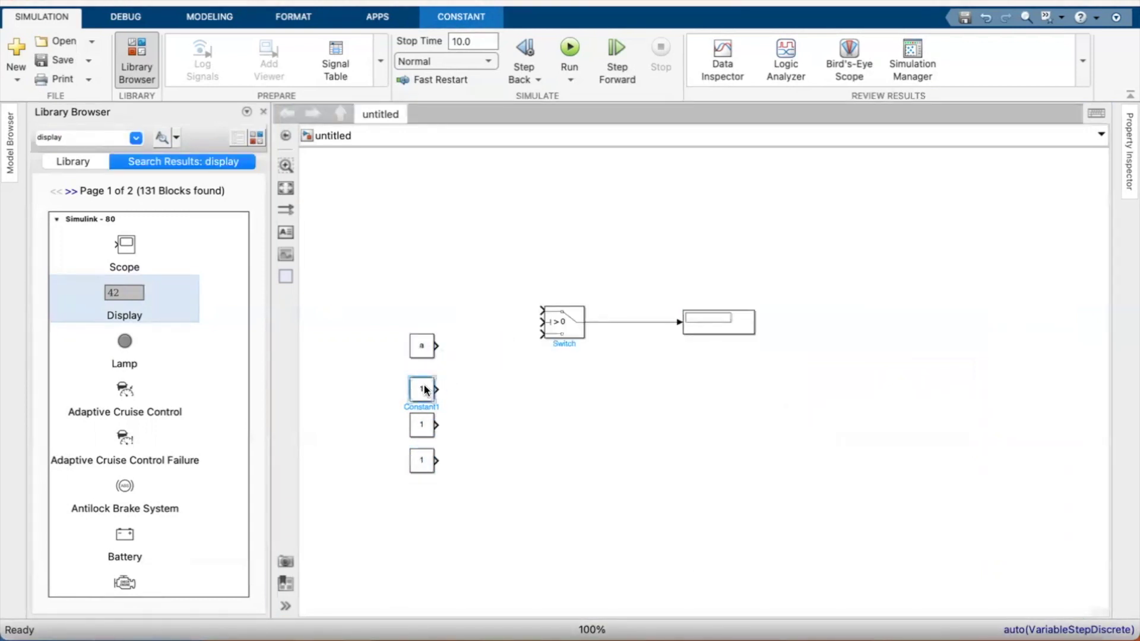
type("b")
key("Return")
Step: Set the constant values of the third and fourth Constant blocks to c and x
double_click(423, 425)
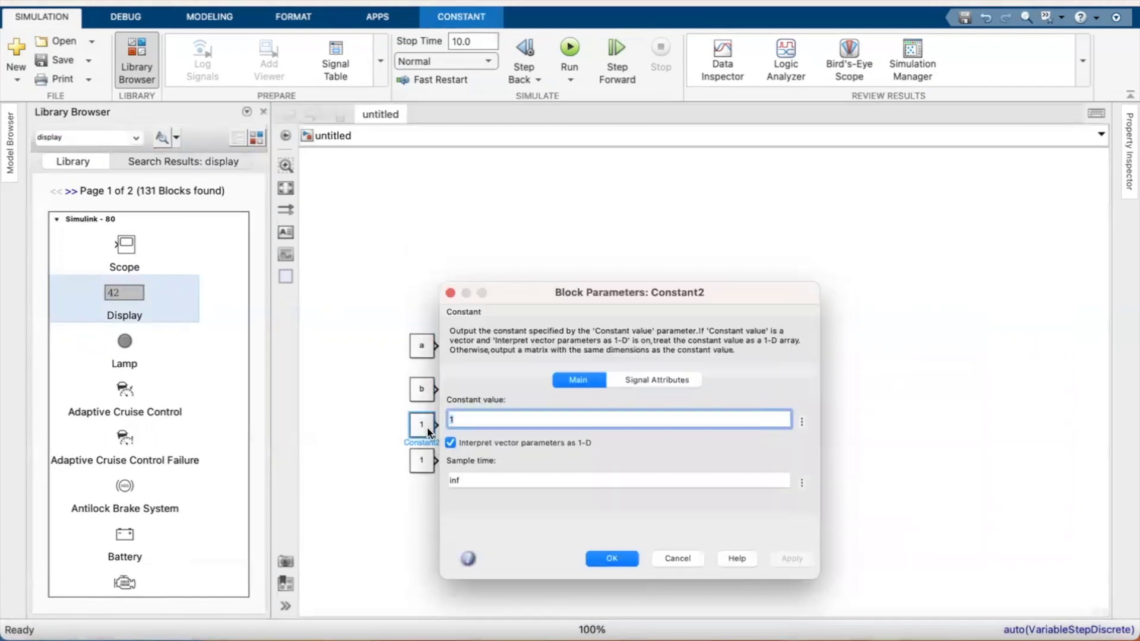
type("c")
key("Return")
double_click(423, 461)
type("x")
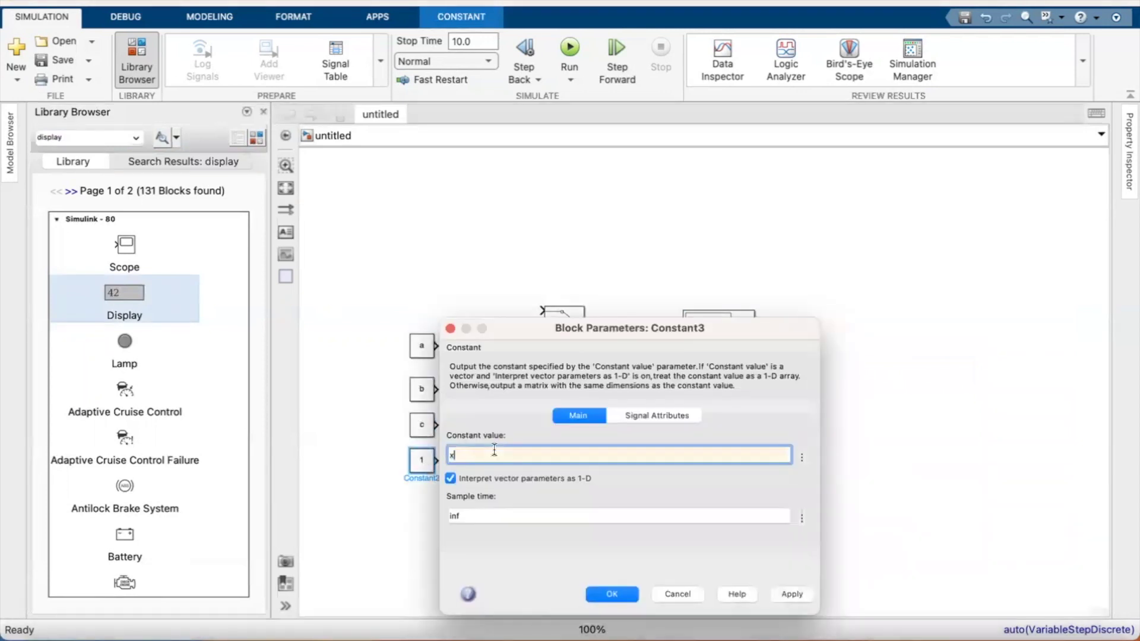
key("Return")
Step: Connect the x Constant to the Switch's control input with room between them, and park the a Constant below the other blocks
left_click_drag(421, 462, 518, 512)
left_click(502, 323)
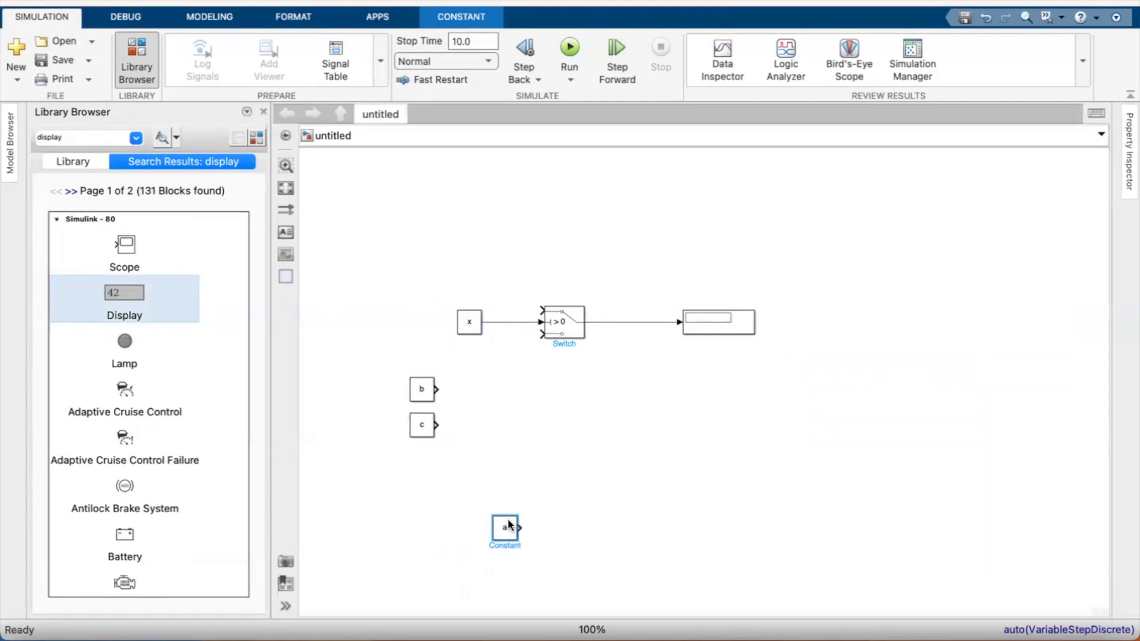
left_click(474, 321)
left_click_drag(469, 323, 362, 323)
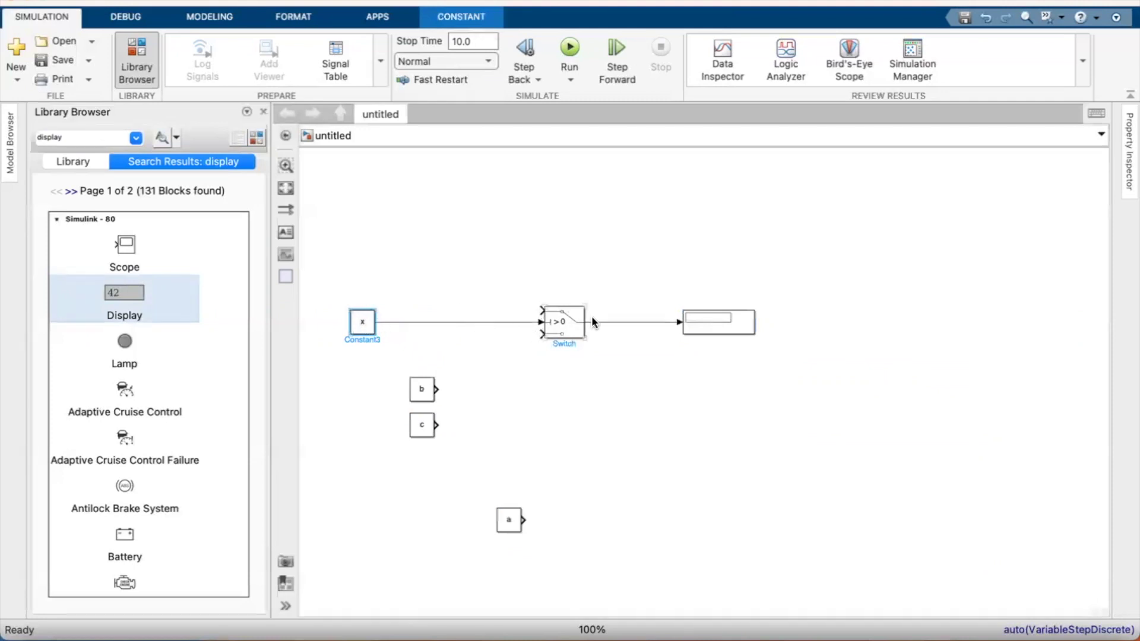
Step: Set the Switch block's threshold to 2 and its criteria for passing the first input to u2 >= Threshold
left_click(560, 324)
double_click(558, 324)
left_click(618, 318)
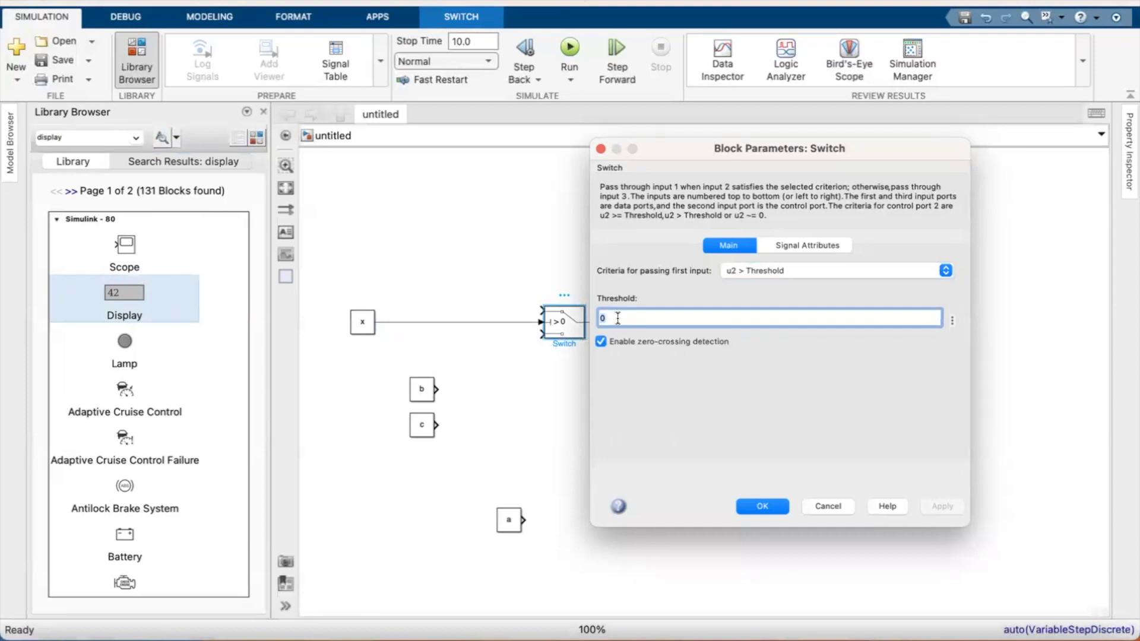
type("2")
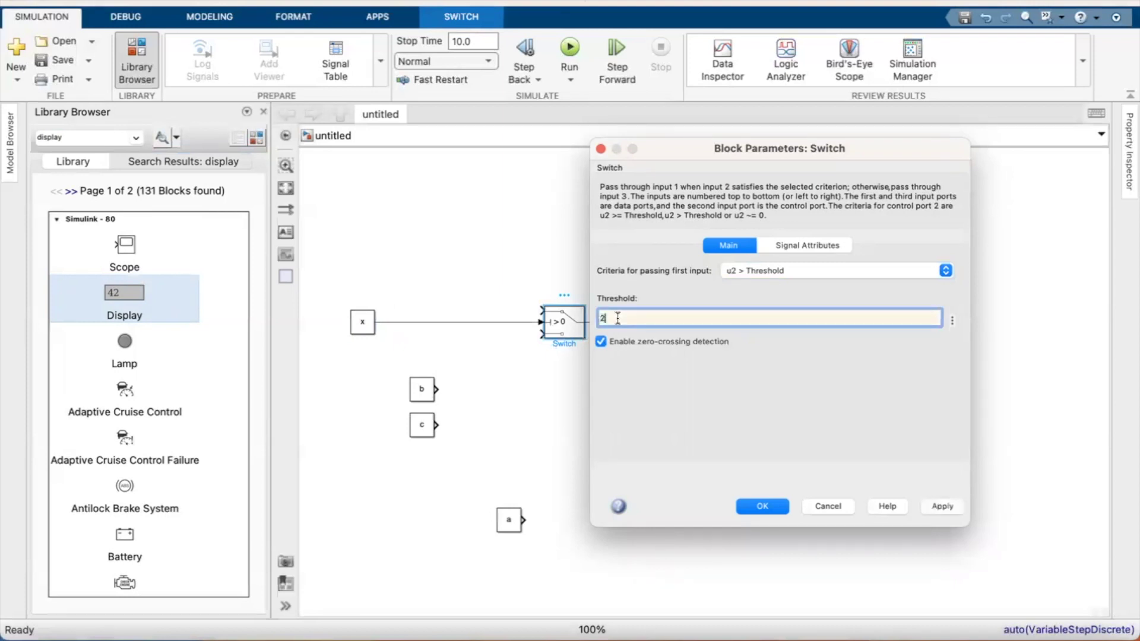
left_click(766, 270)
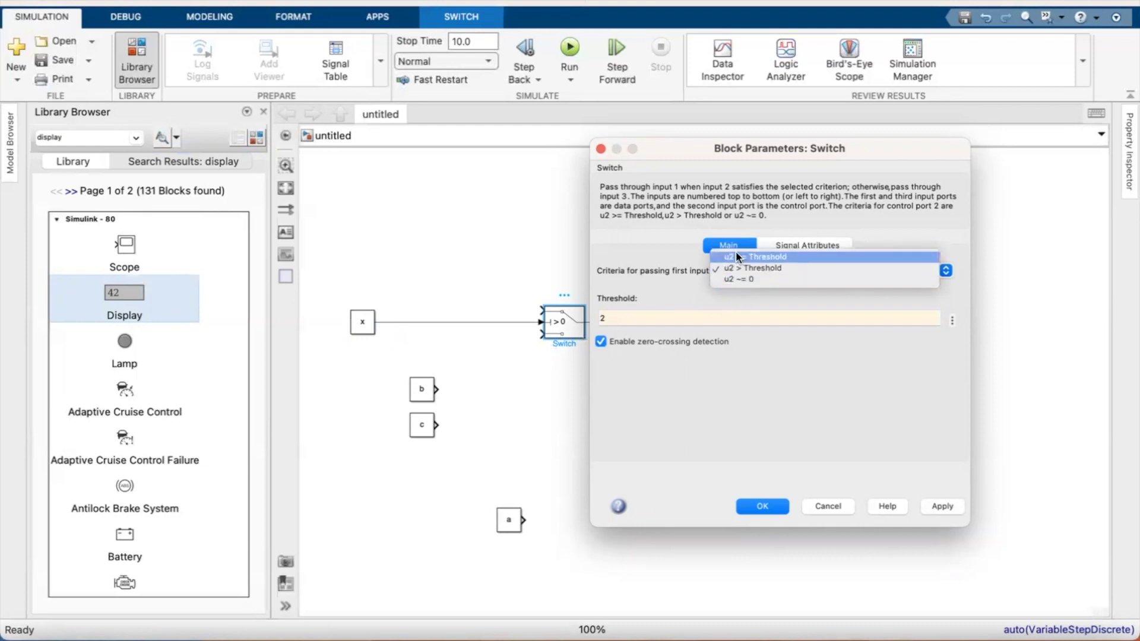
left_click(743, 255)
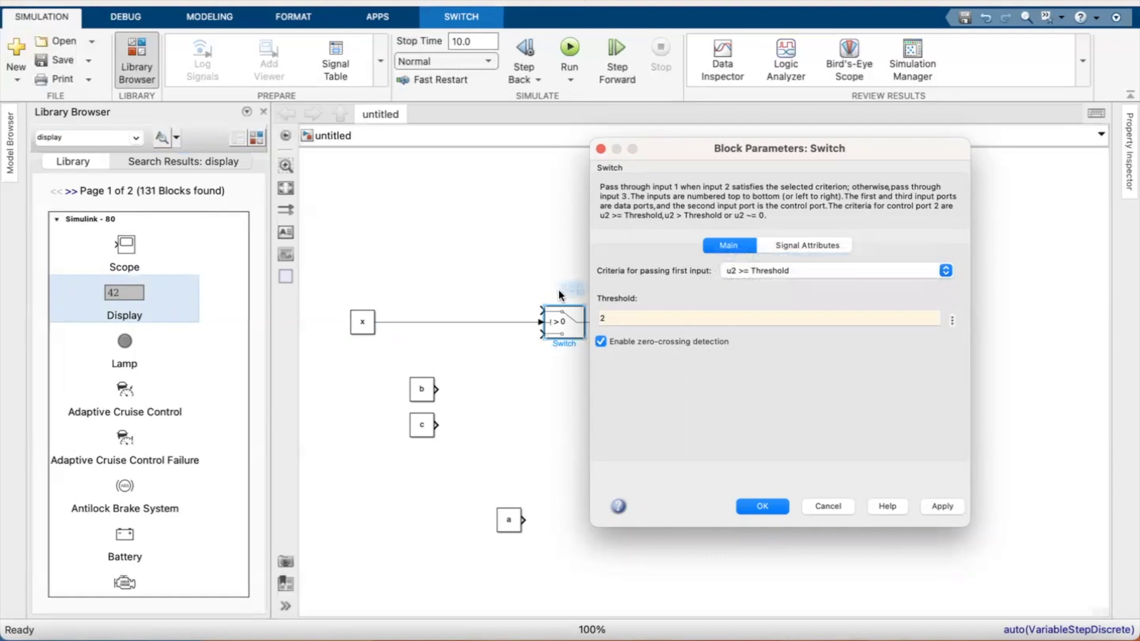
left_click(765, 504)
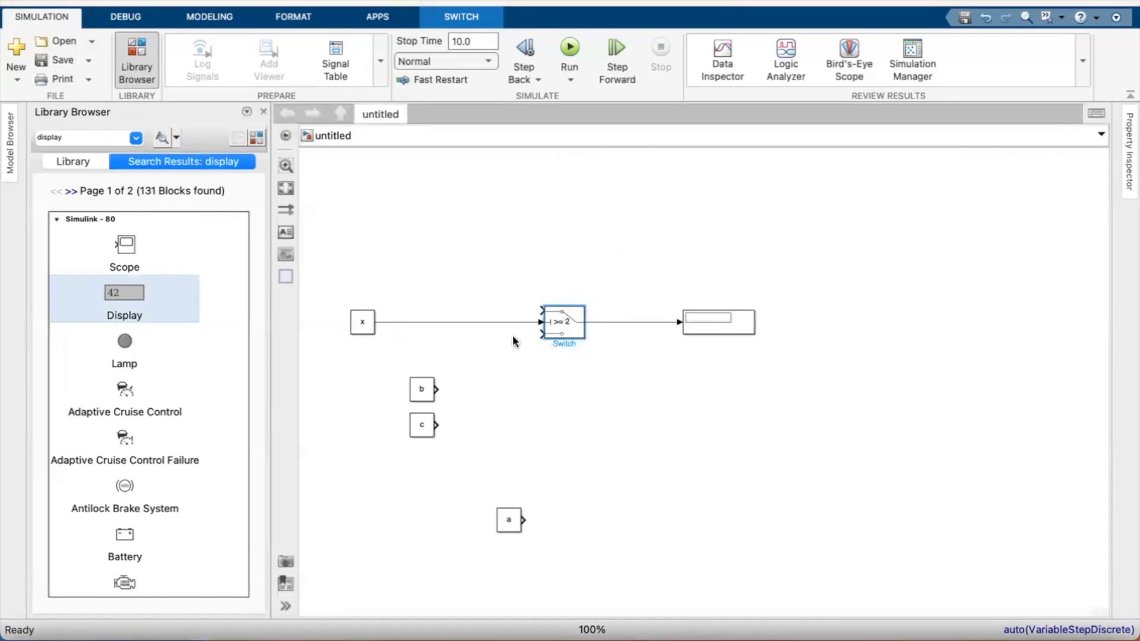
Step: Connect the c Constant to the first input of the Switch block
left_click(358, 327, "shift")
left_click(565, 328)
left_click_drag(422, 432, 539, 317)
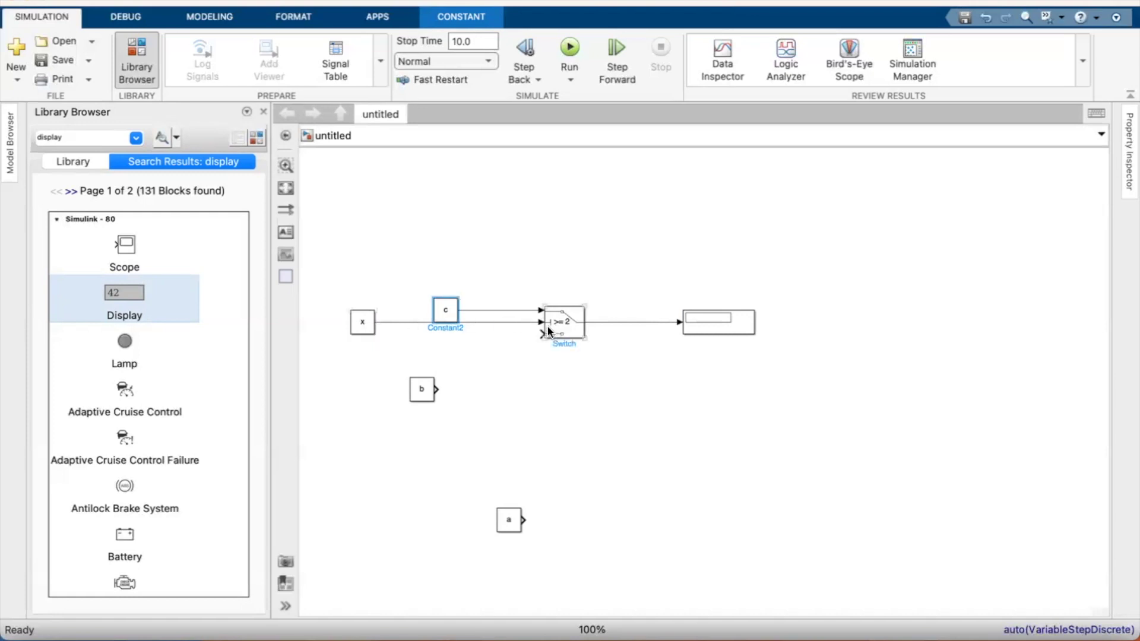
Step: Move the b Constant aside and connect a copy of the Switch block to the original Switch's third input
left_click_drag(543, 333, 498, 385)
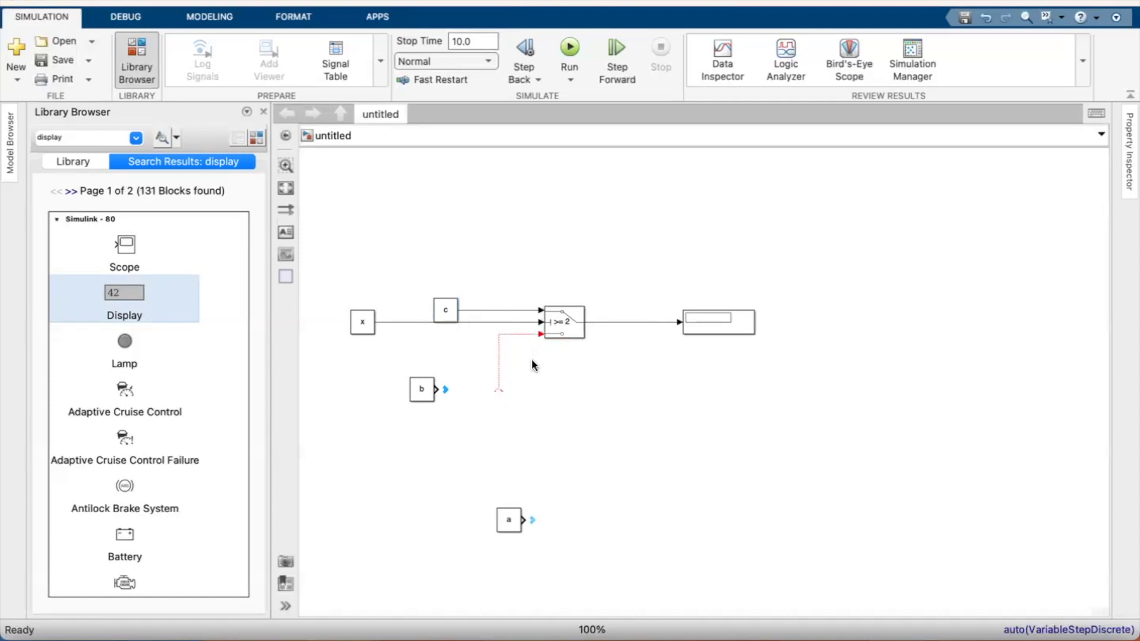
left_click_drag(415, 399, 335, 417)
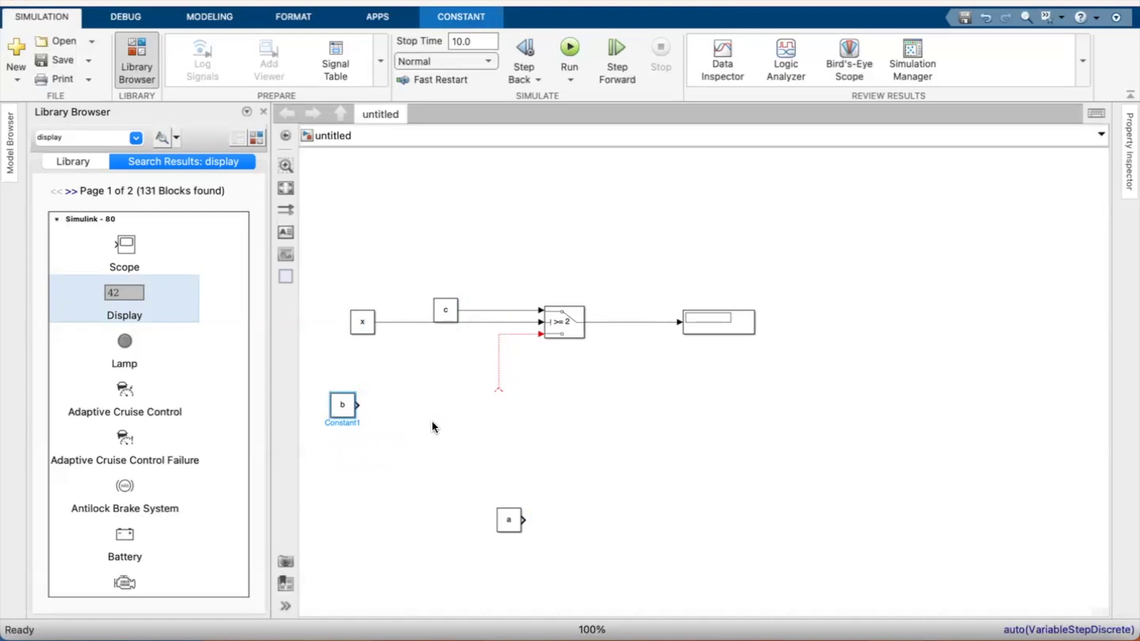
left_click_drag(574, 329, 463, 430)
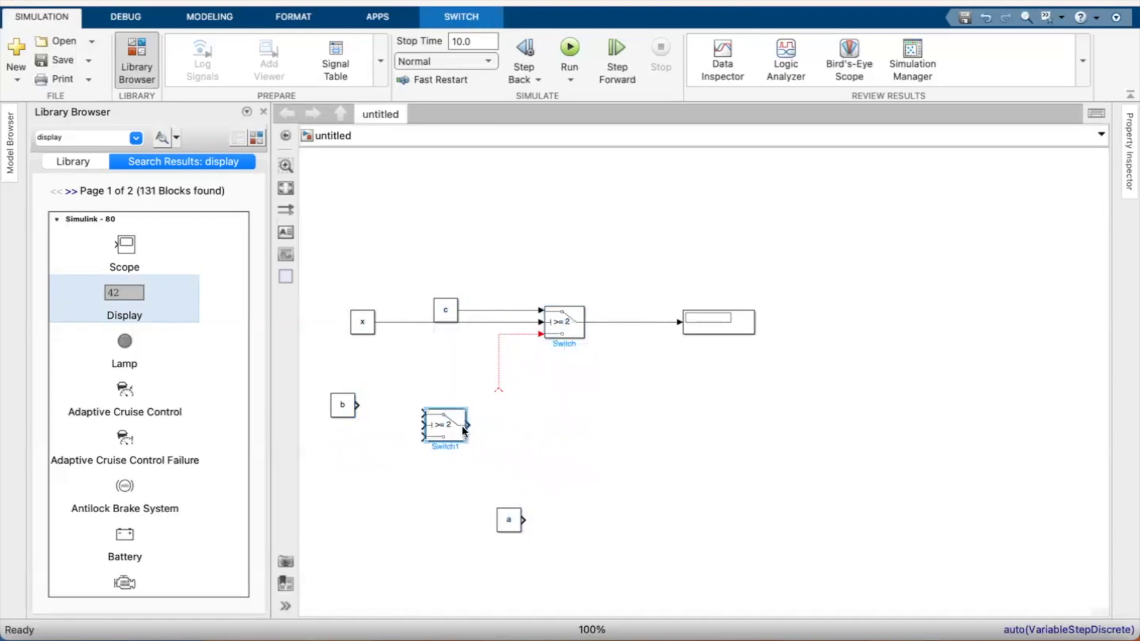
left_click_drag(496, 388, 472, 373)
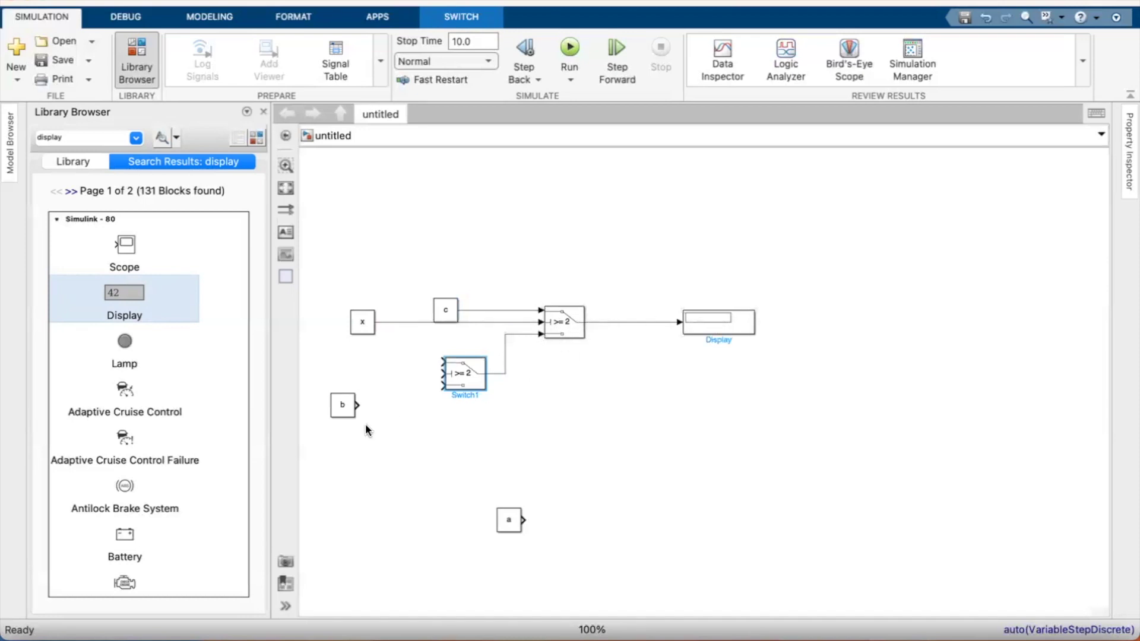
Step: Set the second Switch block's threshold to 1
double_click(466, 372)
left_click(608, 371)
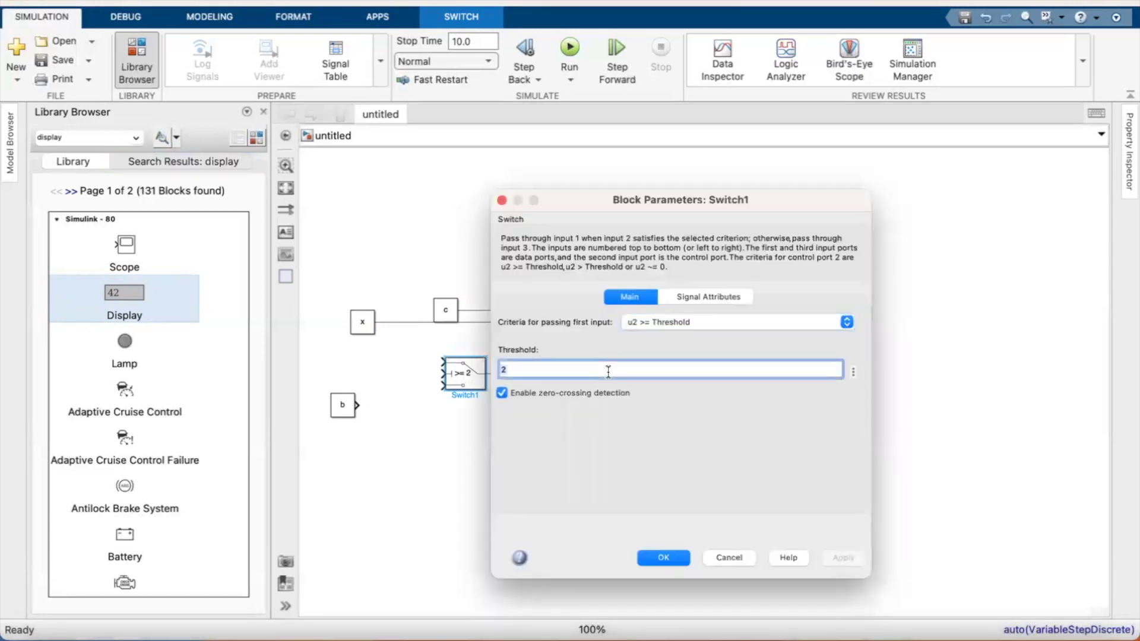
key("BackSpace")
type("1")
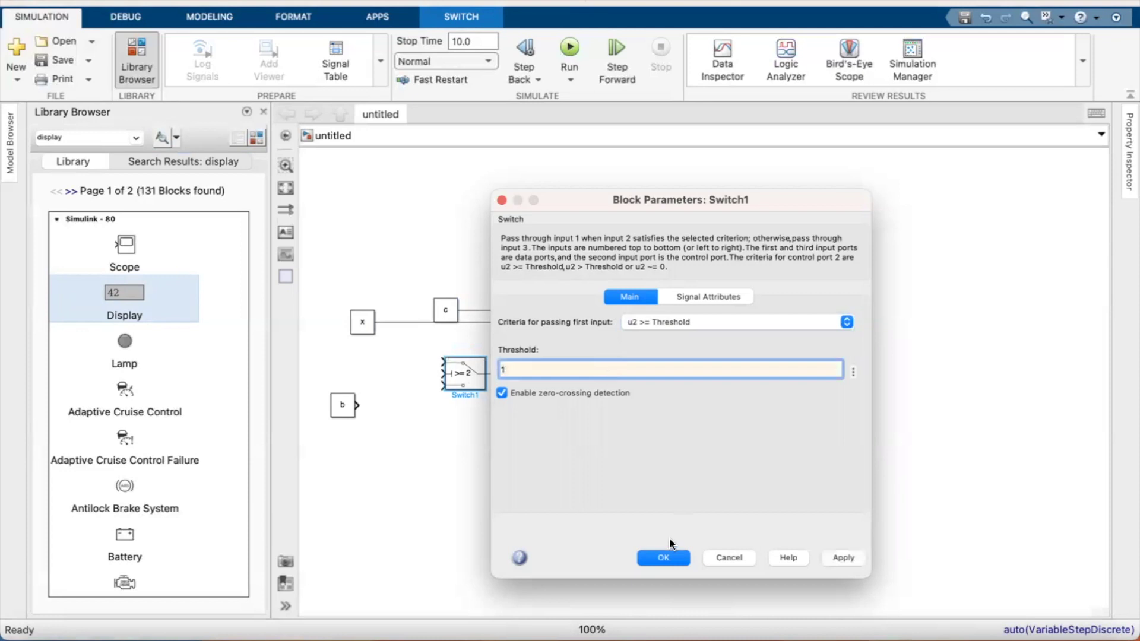
left_click(663, 560)
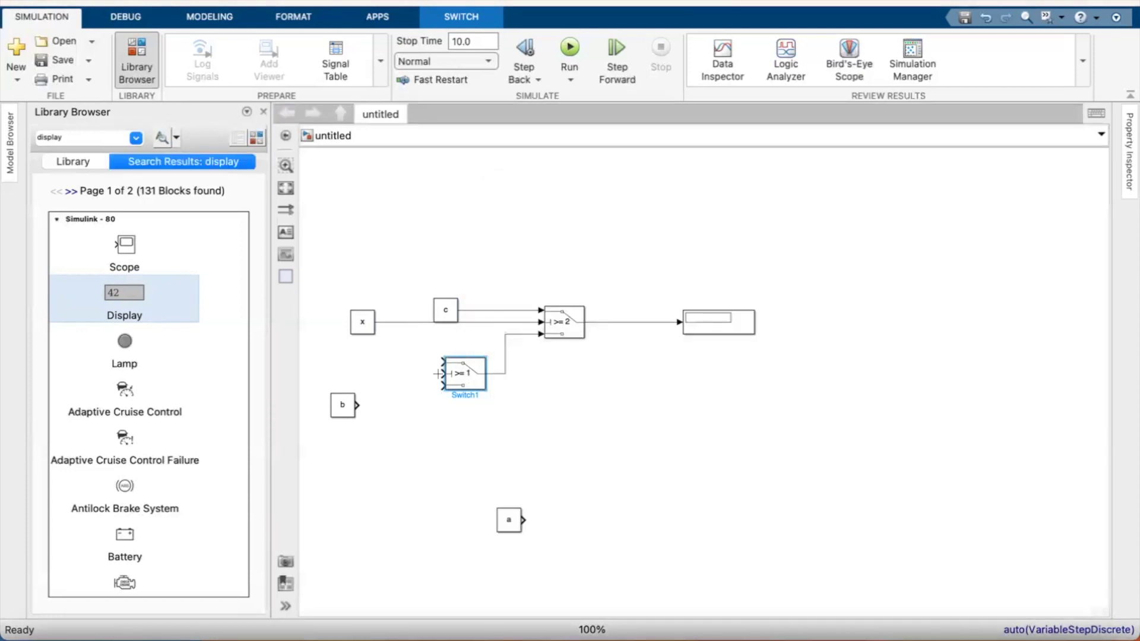
Step: Wire x, b and a to the second Switch's control, first and third inputs, enlarging and lowering that block for clearer wiring
left_click_drag(443, 374, 399, 322)
left_click_drag(348, 405, 374, 341)
left_click(479, 380)
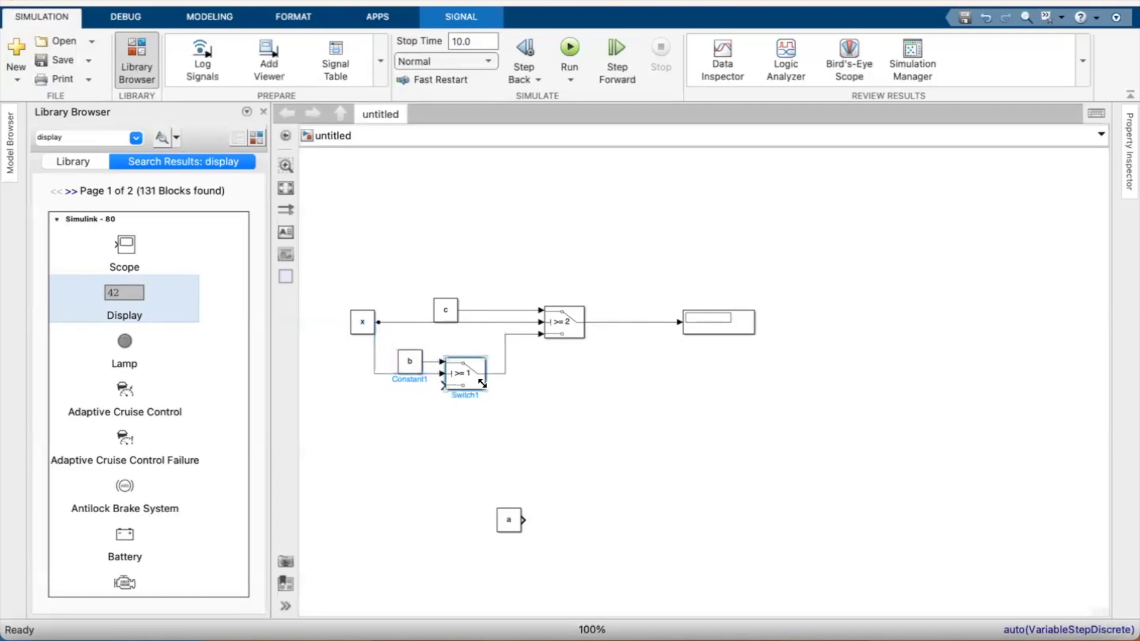
left_click_drag(482, 383, 483, 398)
left_click_drag(474, 414, 477, 426)
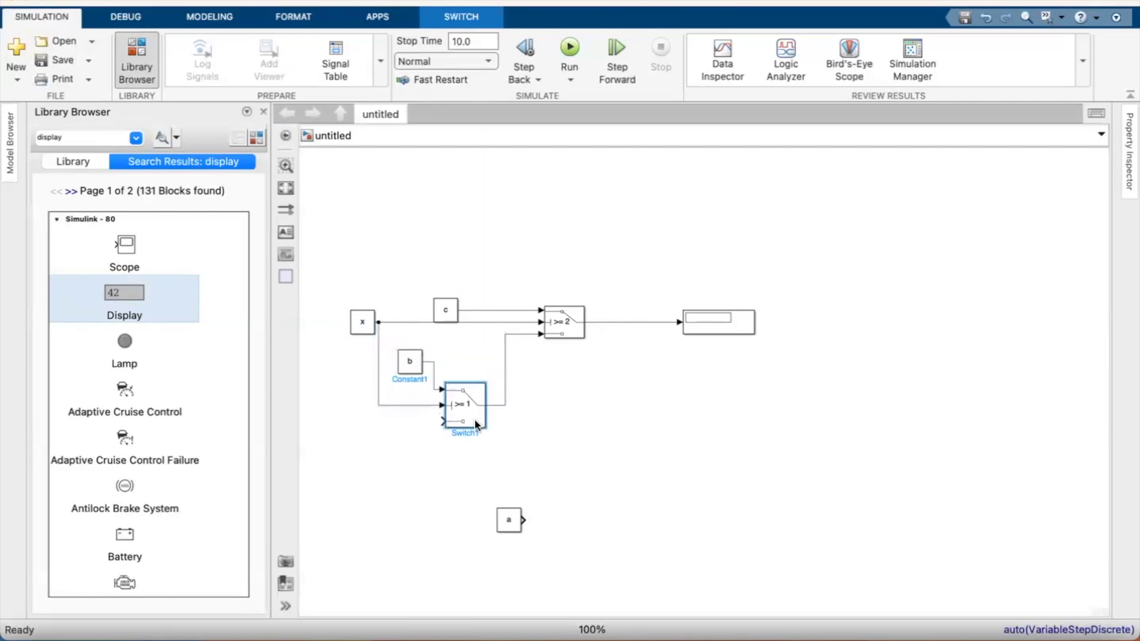
left_click_drag(507, 522, 399, 423)
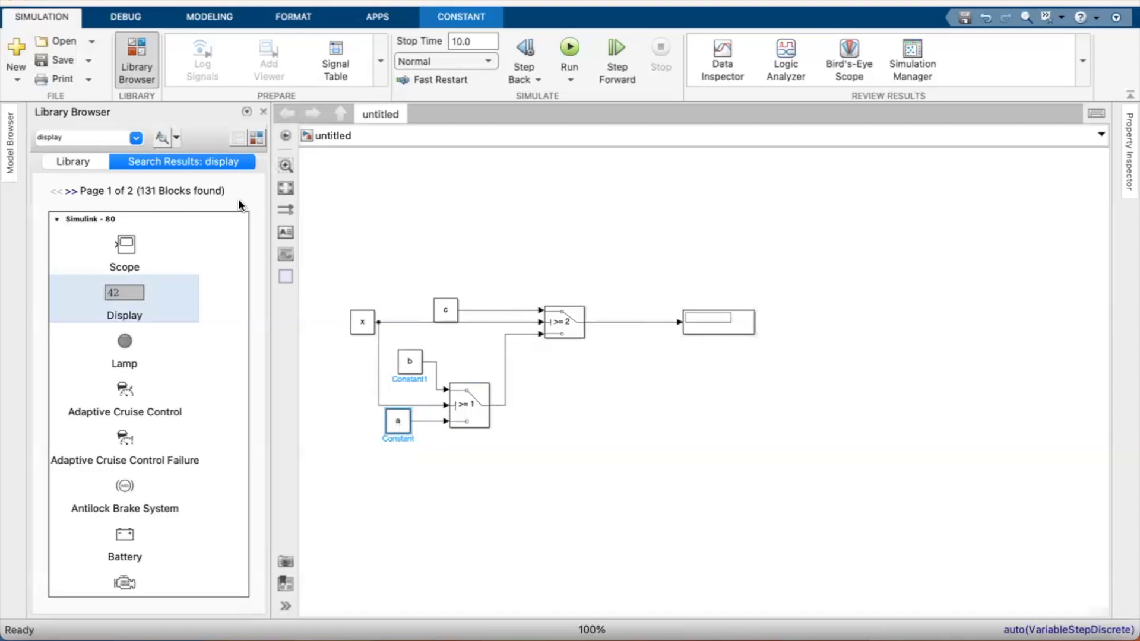
Step: Shift the Simulink window aside, switch to the MATLAB script and run only the x=0.5 line
left_click_drag(81, 3, 348, 3)
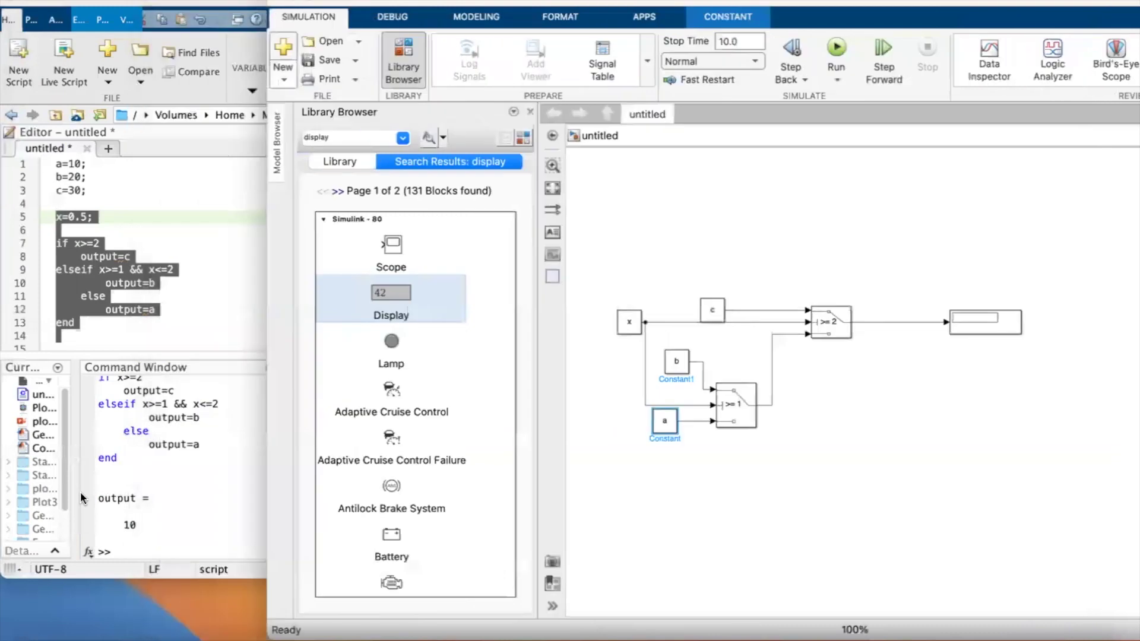
left_click(202, 534)
left_click(93, 291)
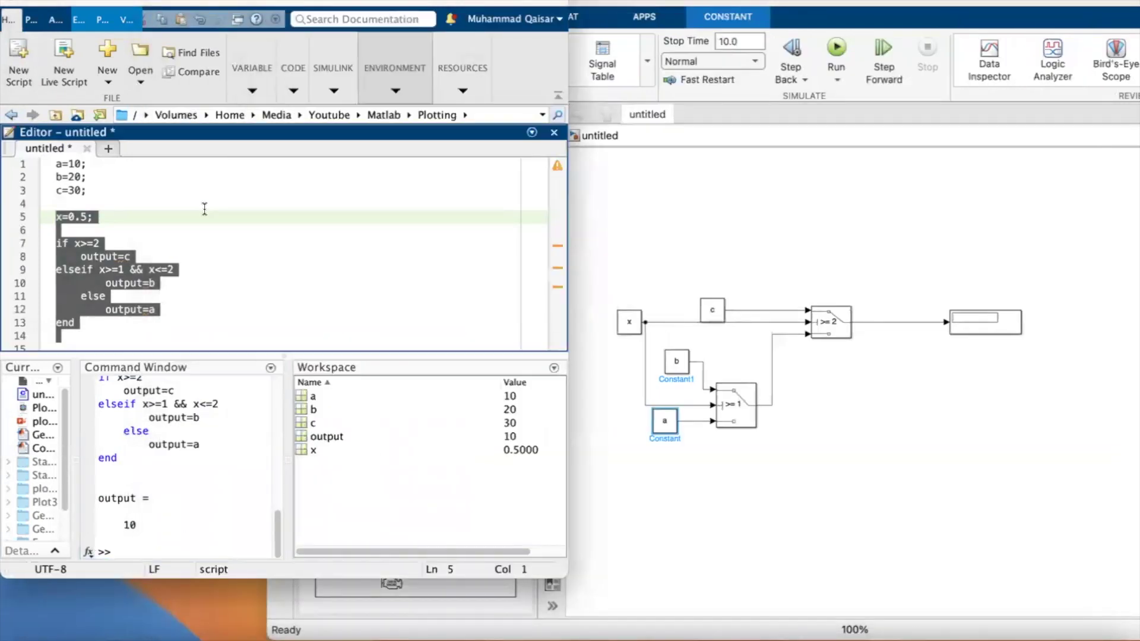
left_click(89, 217)
key("shift+Left")
key("shift+Left")
key("shift+Left")
key("shift+Left")
key("shift+Left")
key("shift+Left")
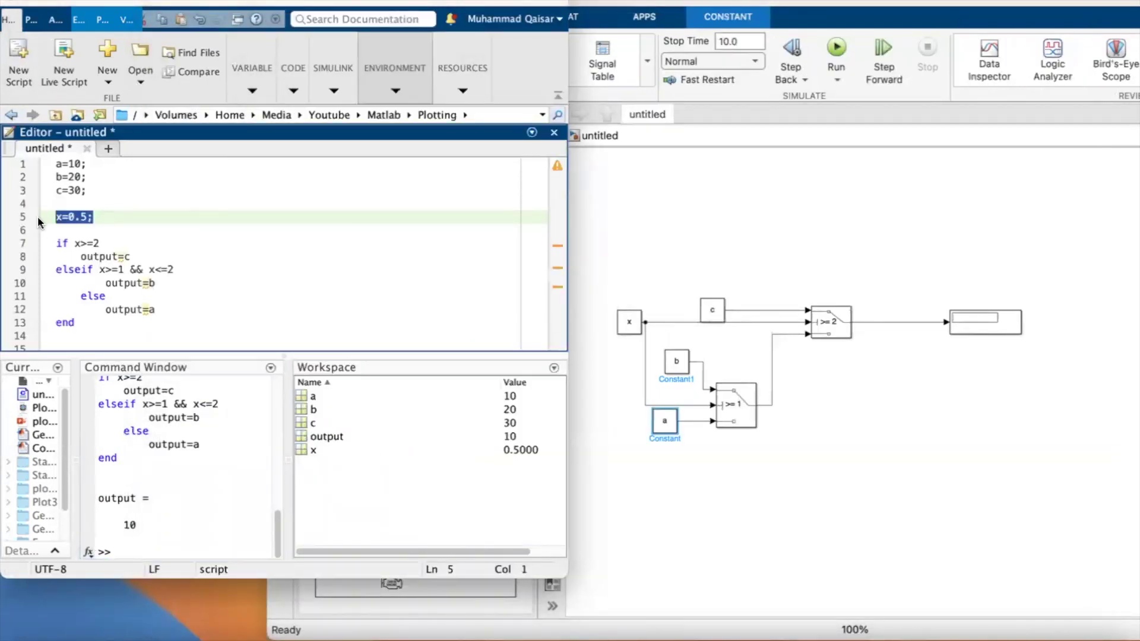
key("F9")
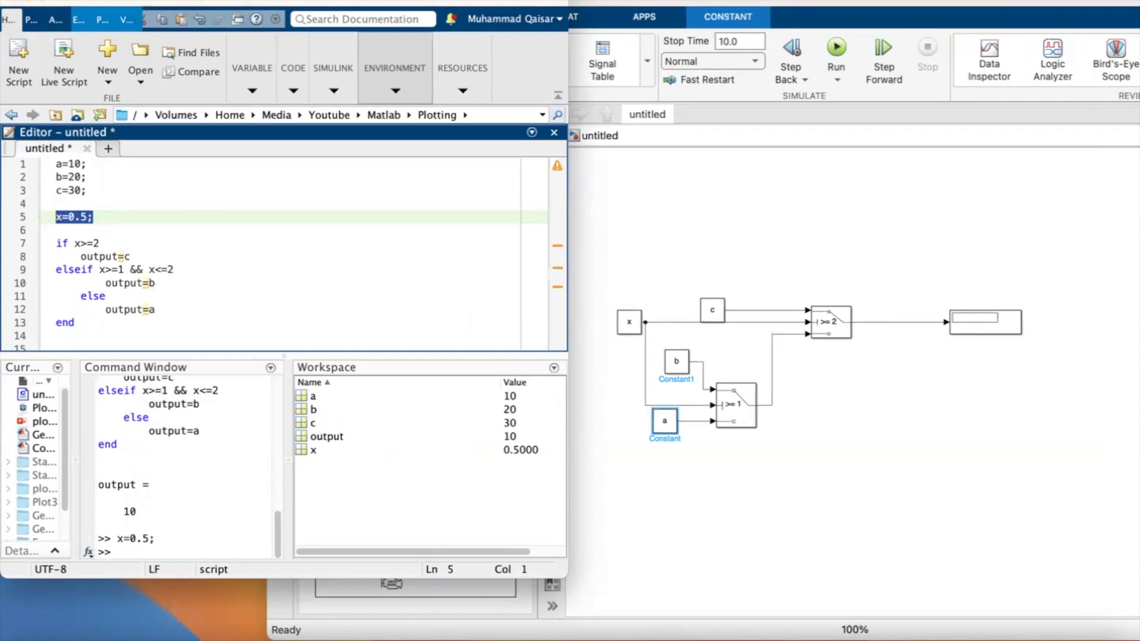
Step: Switch to Simulink, run the simulation for x = 0.5 and compare the displayed result with MATLAB's Command Window output
left_click(836, 397)
left_click(835, 51)
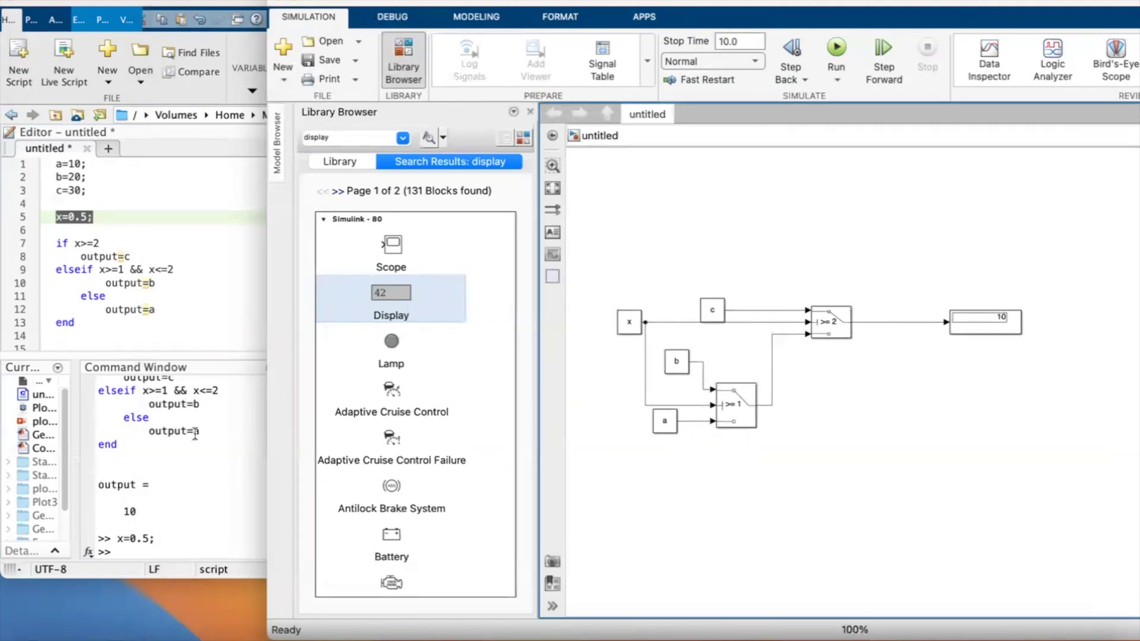
left_click(196, 510)
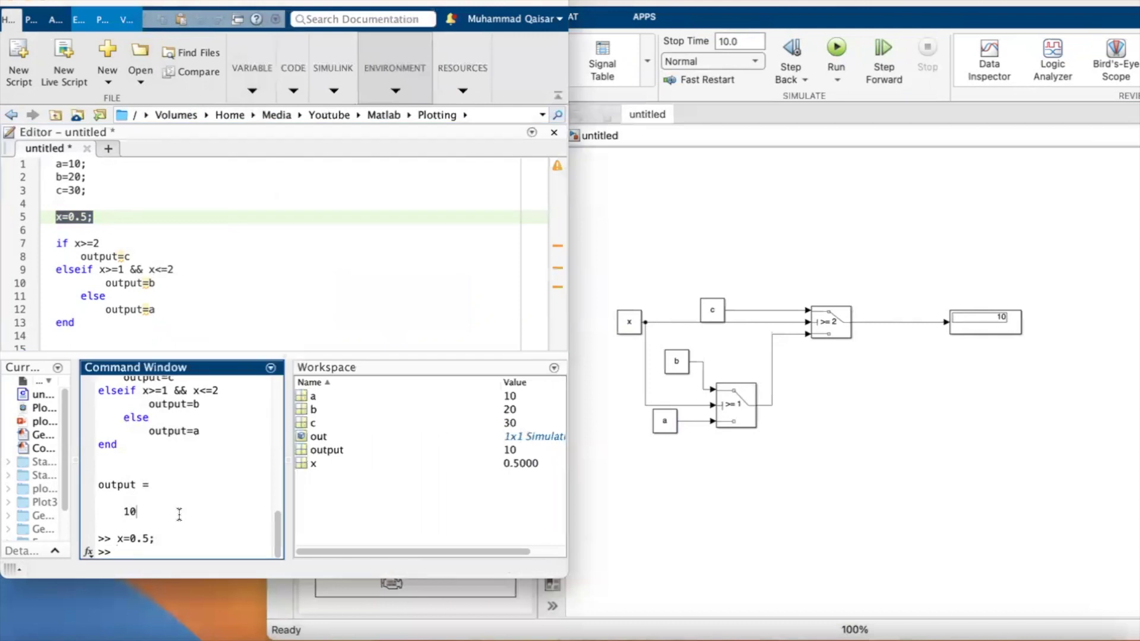
Step: Set x to 1.5 in the MATLAB script and run only that assignment line
left_click(72, 217)
key("BackSpace")
type("1")
triple_click(65, 217)
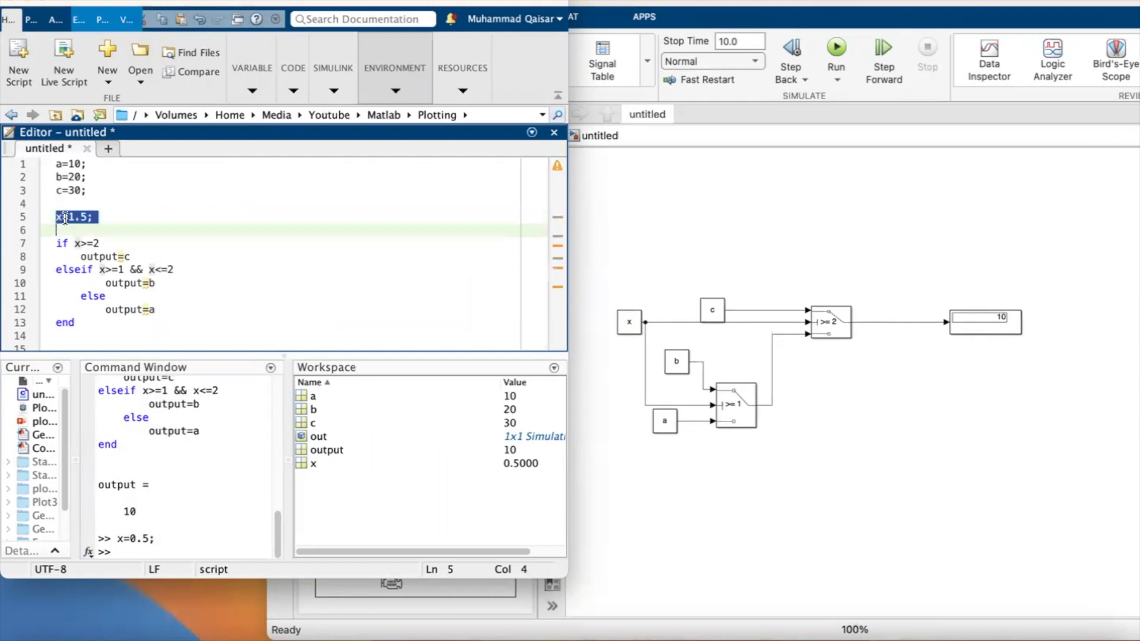
key("shift+F7")
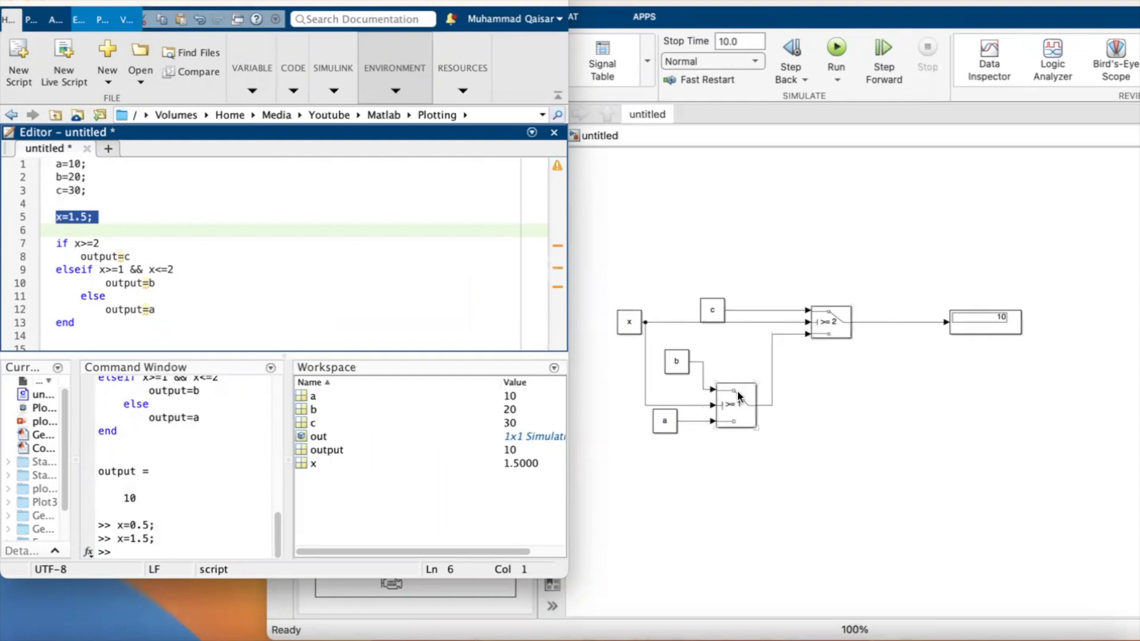
Step: Trace the second Switch's inputs in the Simulink model and run the simulation for x = 1.5
left_click(720, 421)
left_click(720, 412)
left_click(726, 414)
left_click(676, 366)
left_click(836, 49)
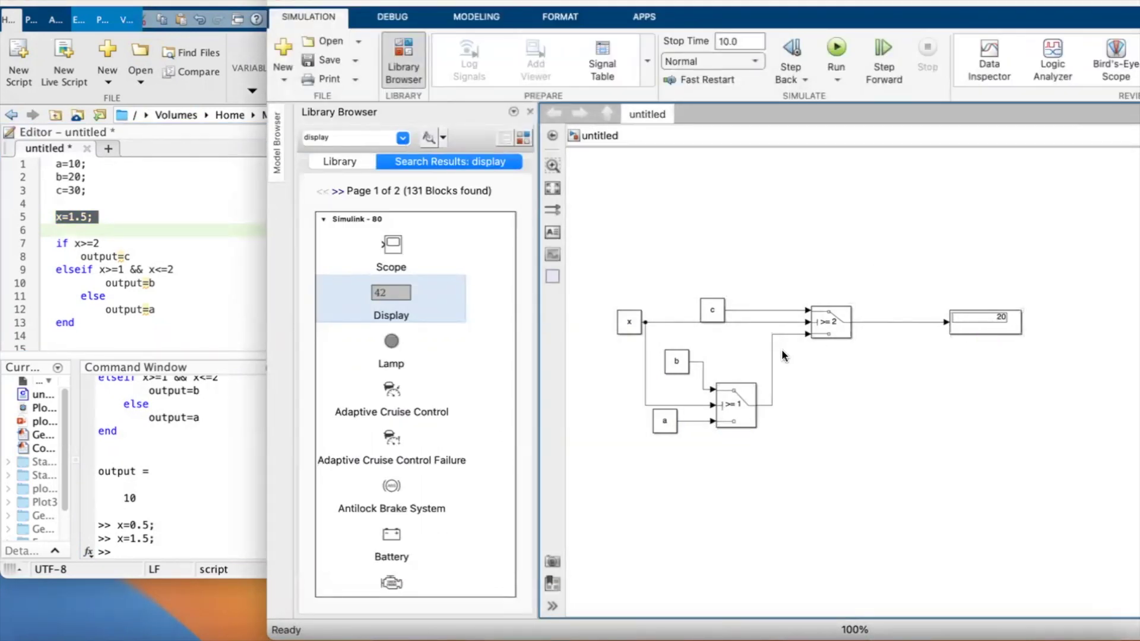
Step: Set x to 2.5 in the MATLAB script and run only that assignment line
left_click(84, 209)
left_click(86, 217)
left_click_drag(86, 217, 68, 220)
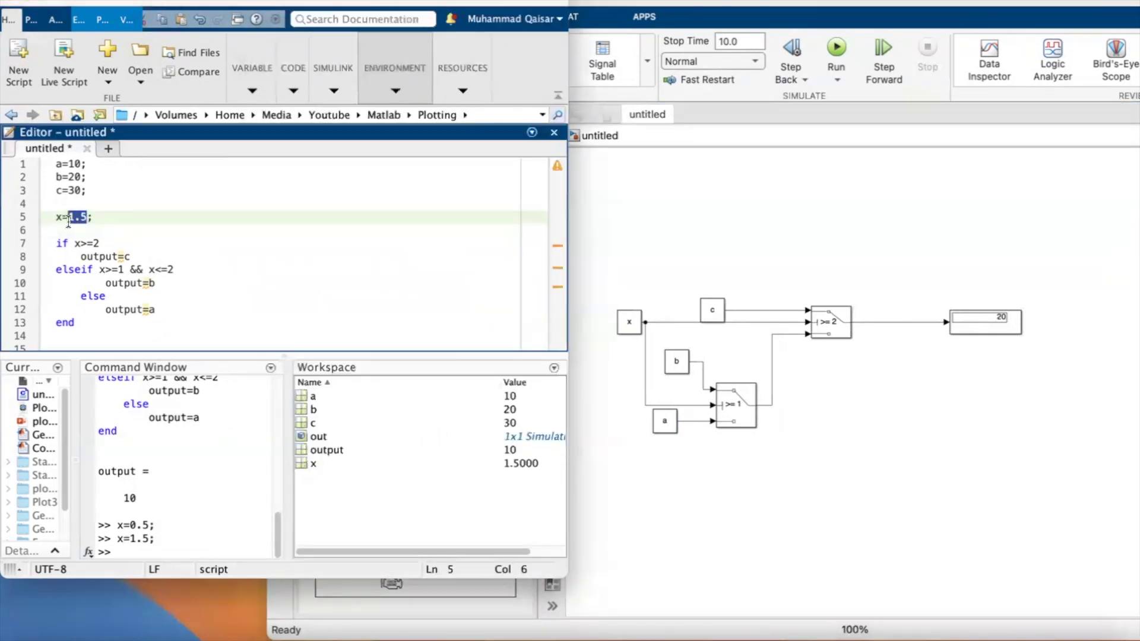
type("2.5")
triple_click(78, 216)
triple_click(78, 216)
key("F9")
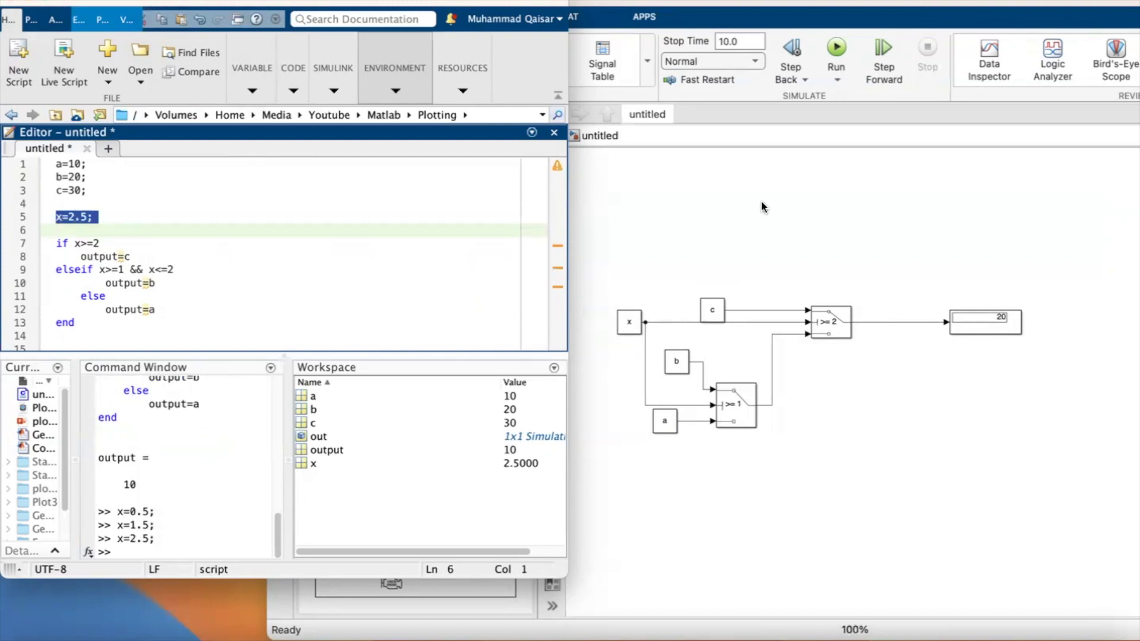
Step: Run the Simulink model for x = 2.5 and move the second Switch block slightly farther from the a and b Constants
left_click(846, 48)
left_click(846, 56)
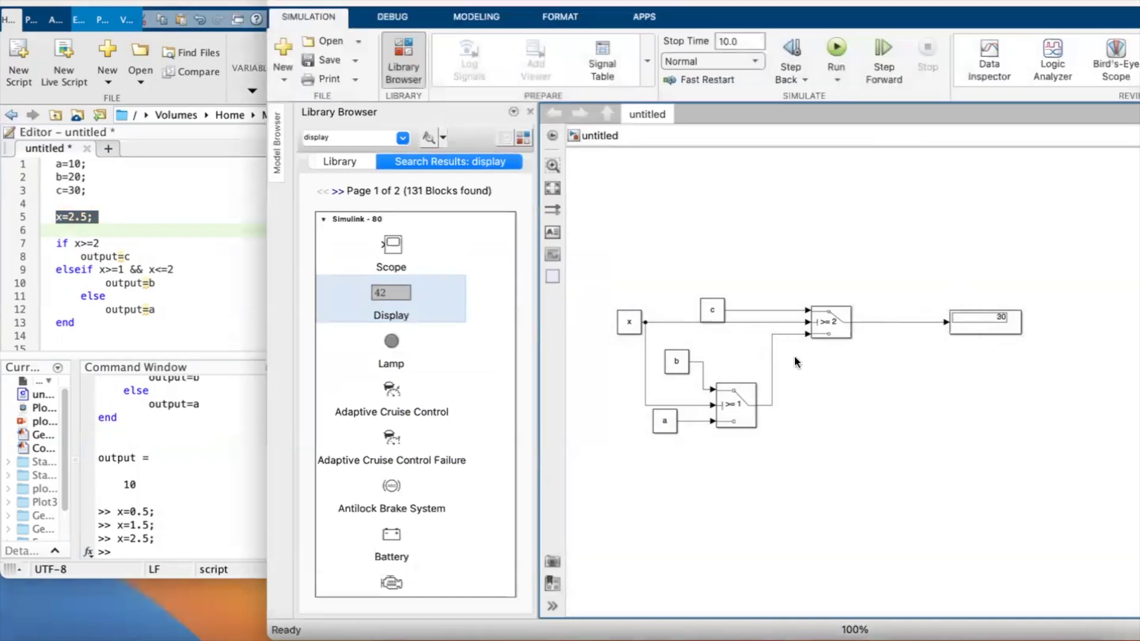
left_click(1005, 323)
left_click(804, 250)
left_click_drag(742, 422, 775, 426)
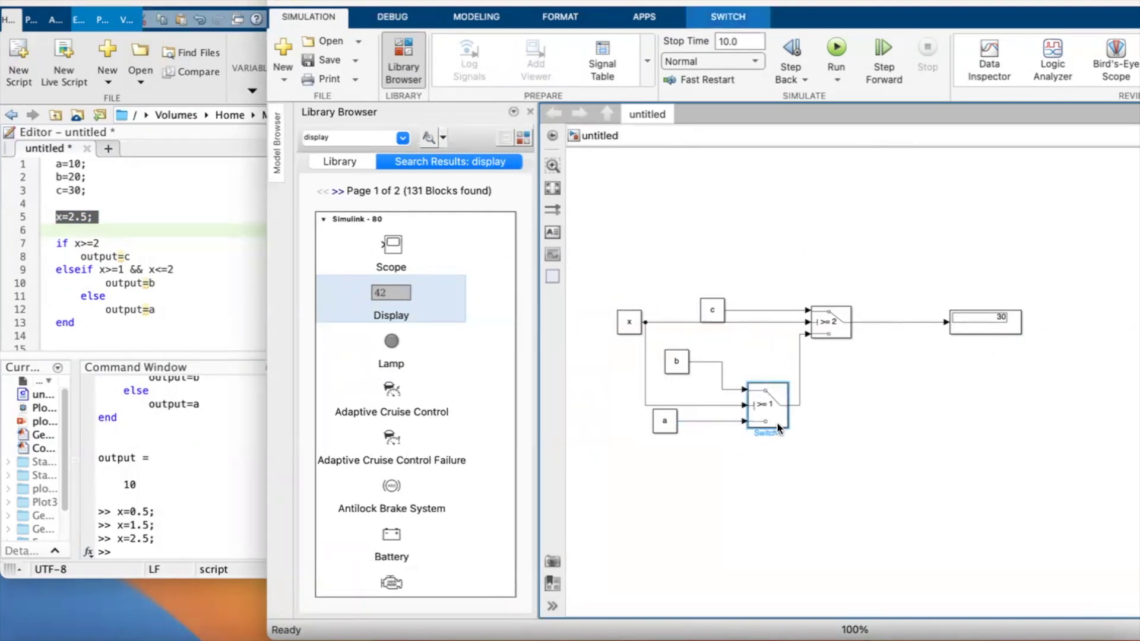